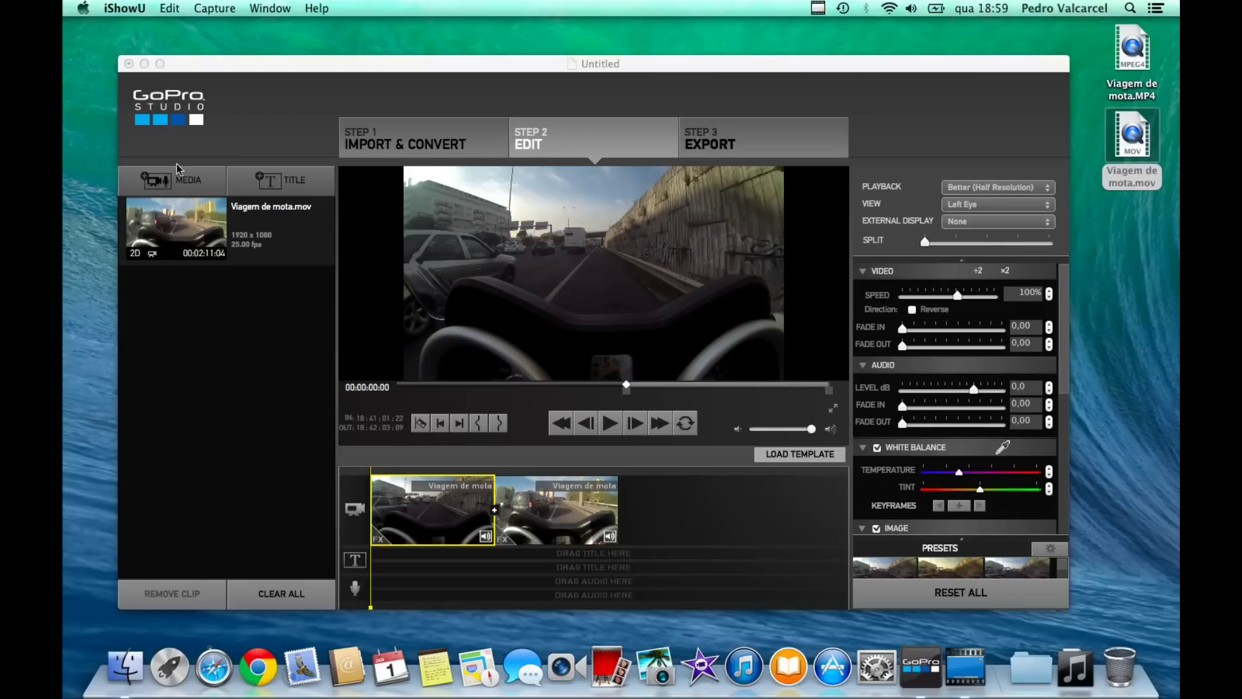
click(166, 184)
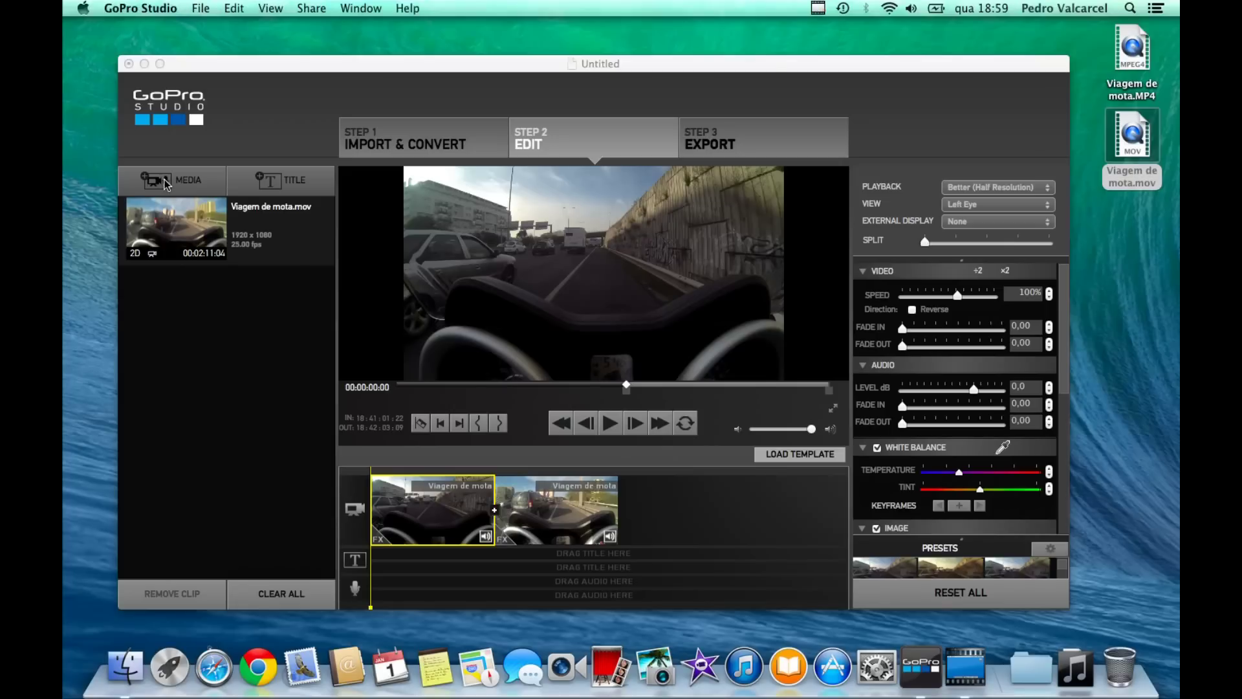
click(166, 184)
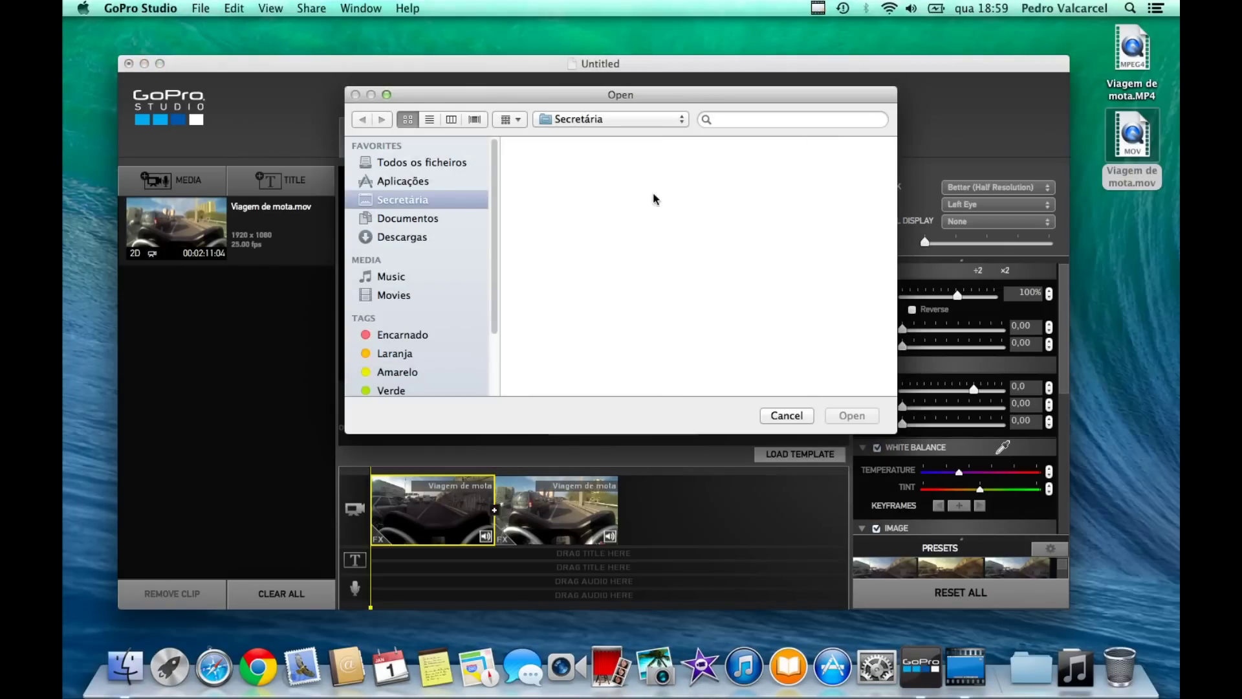
click(802, 417)
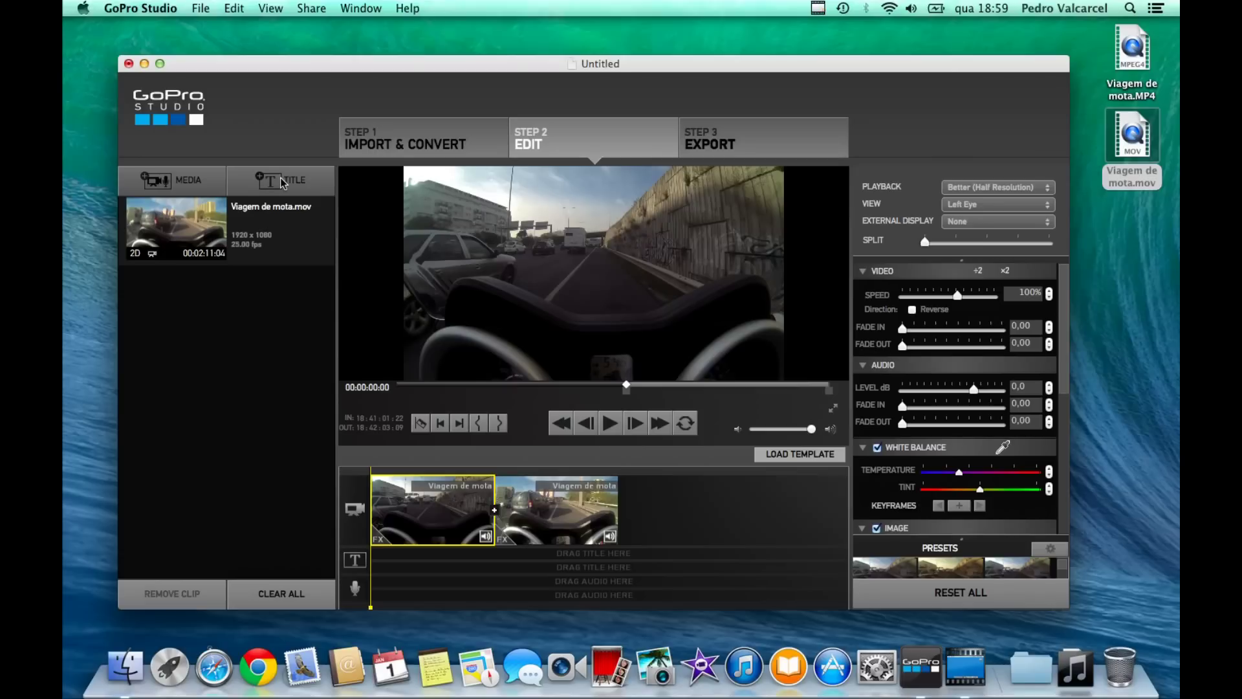
Step: Add a new 3D Title to the media list, preview it, then select the first timeline clip
click(281, 178)
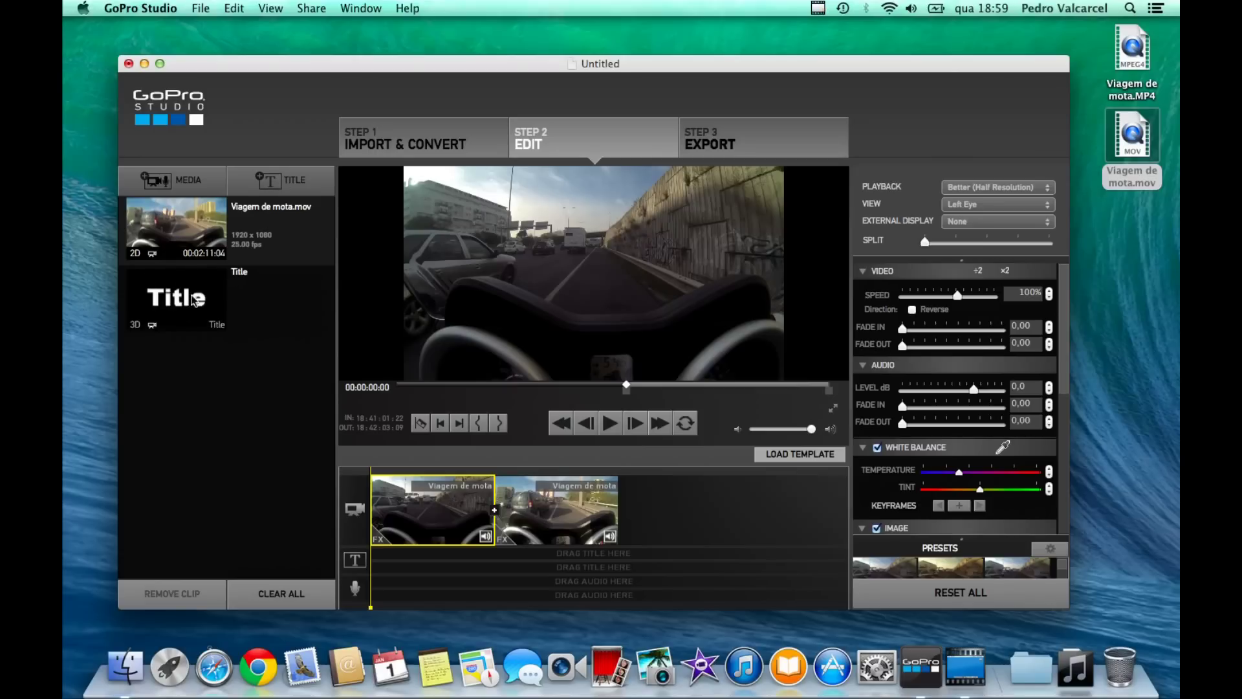
click(306, 299)
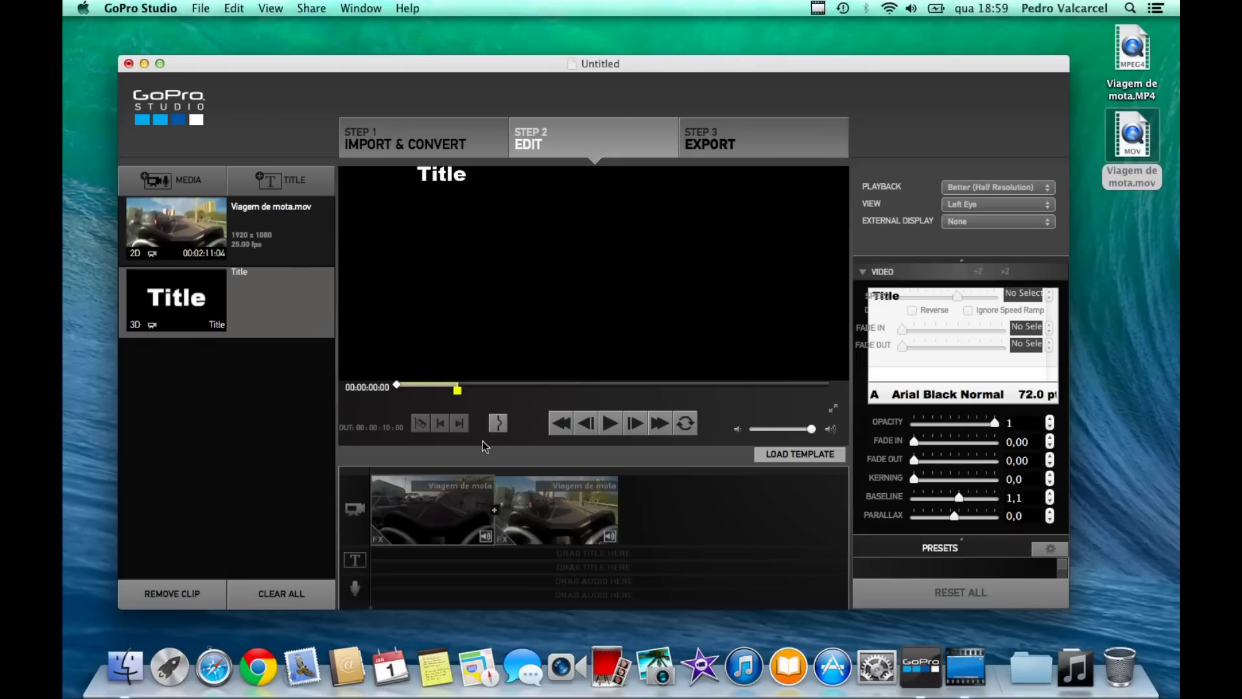
click(305, 262)
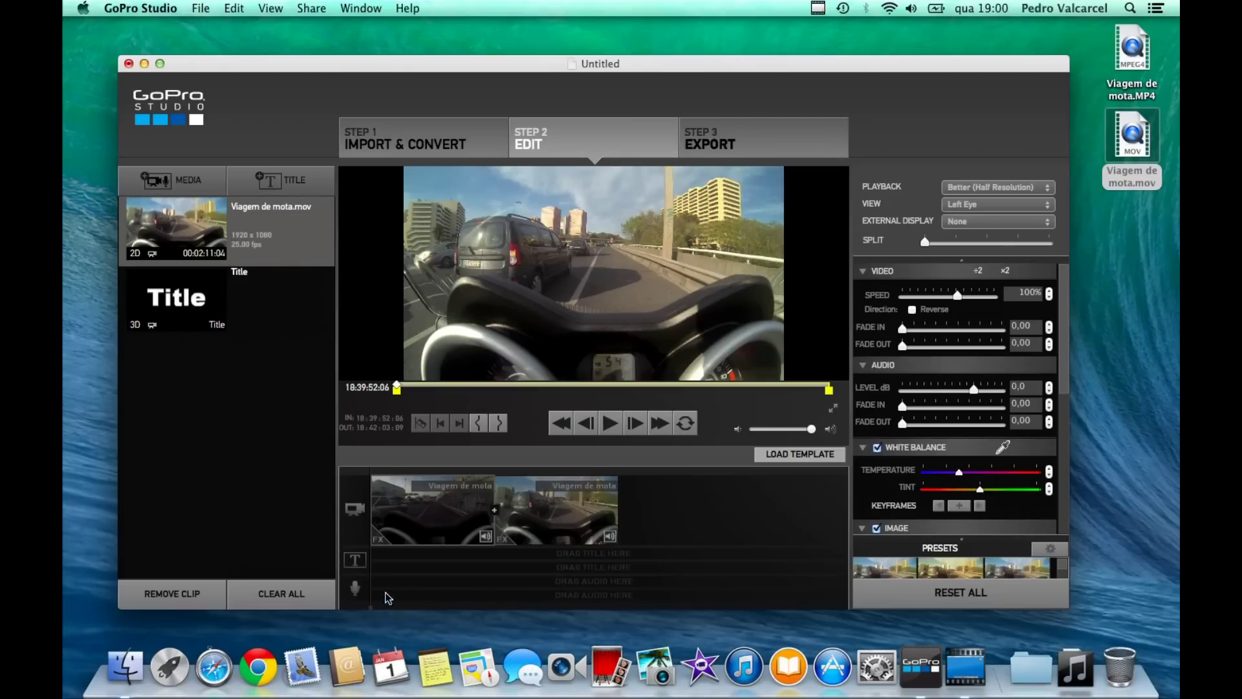
click(397, 525)
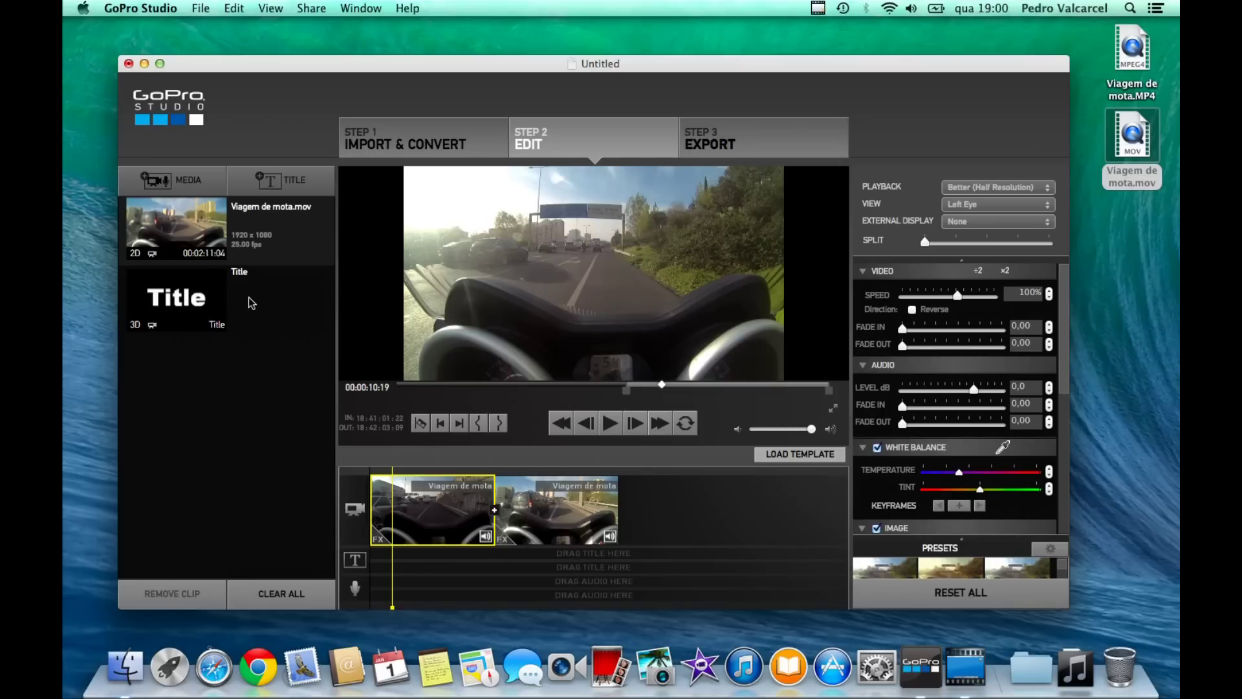
Step: Drop the Title item at the start of the title track and select that title clip
mouse_move(248, 302)
mouse_down()
mouse_move(399, 555)
mouse_move(374, 555)
mouse_up()
click(410, 558)
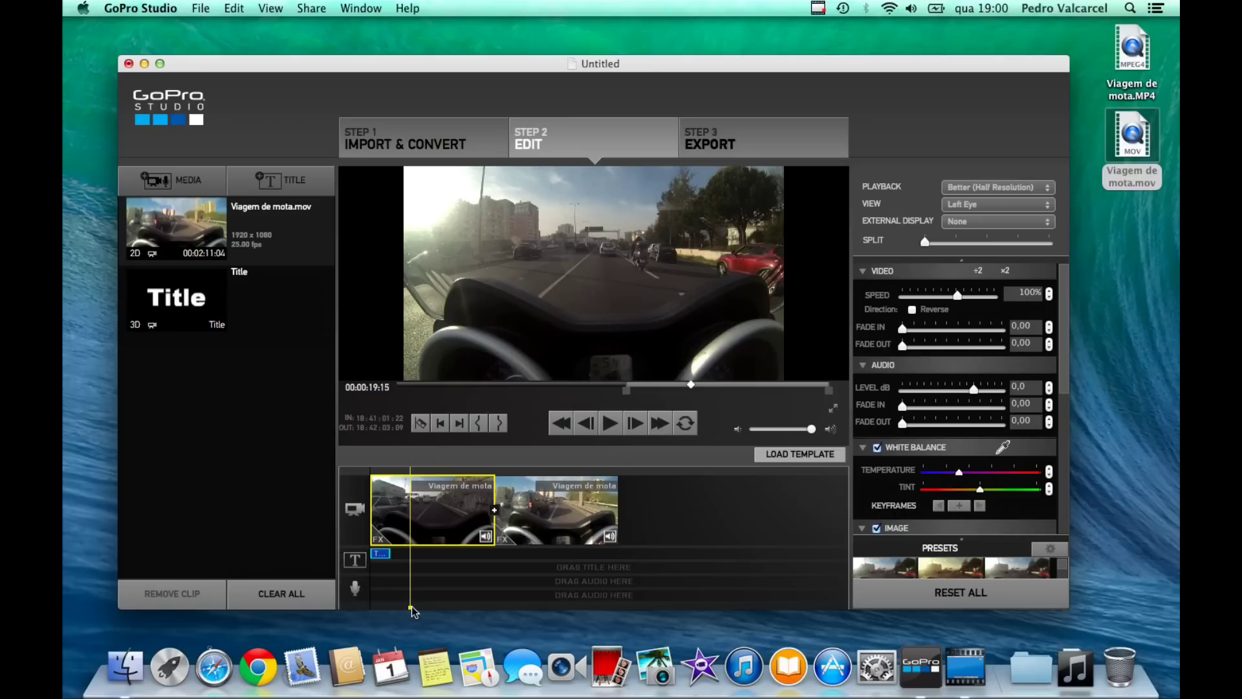
click(382, 555)
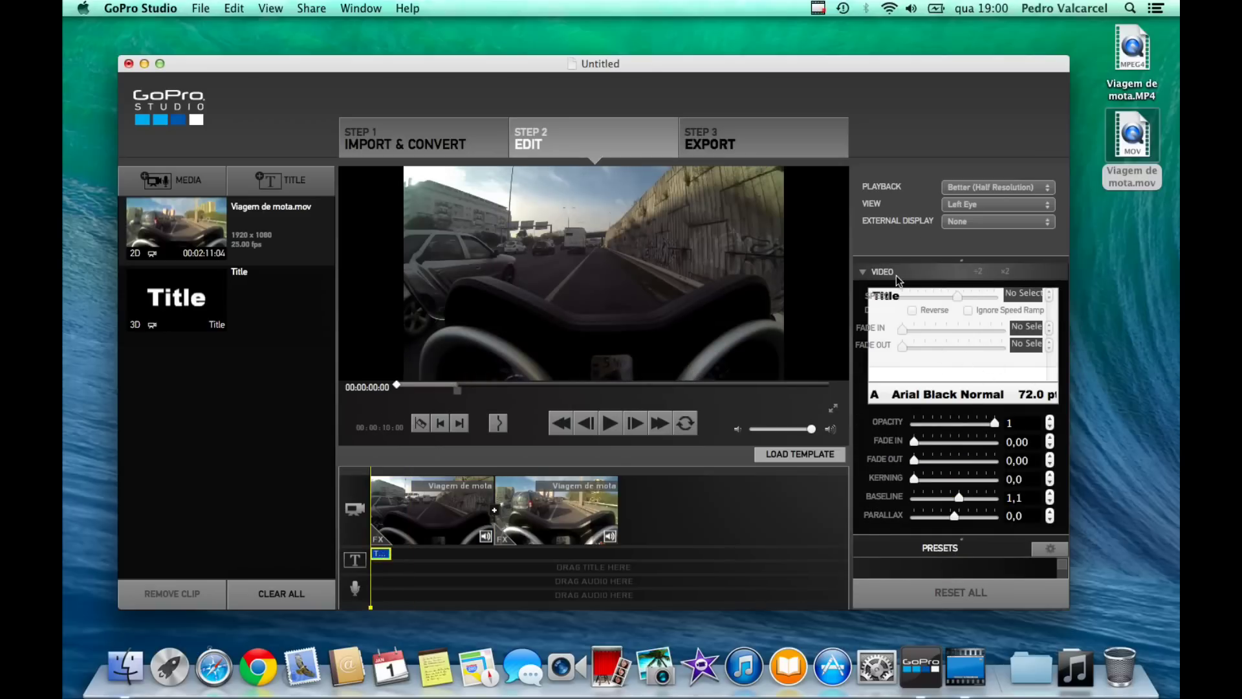
mouse_move(962, 545)
mouse_down()
mouse_move(966, 532)
mouse_move(961, 558)
mouse_up()
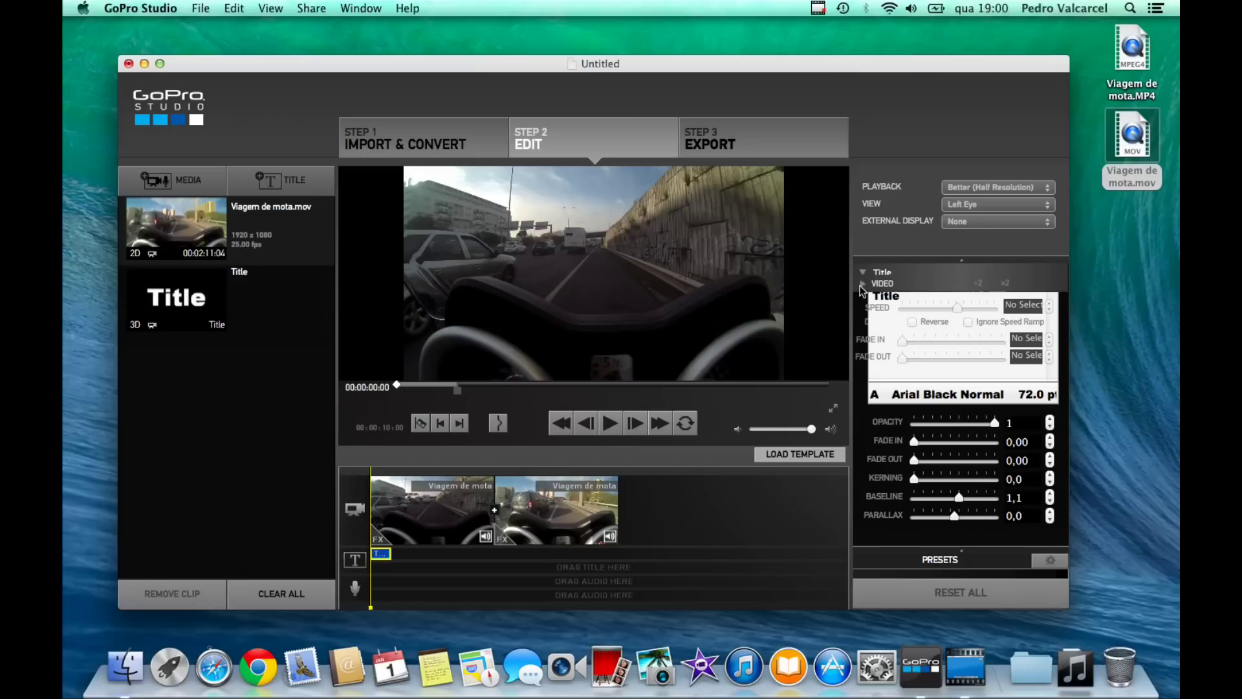
click(862, 272)
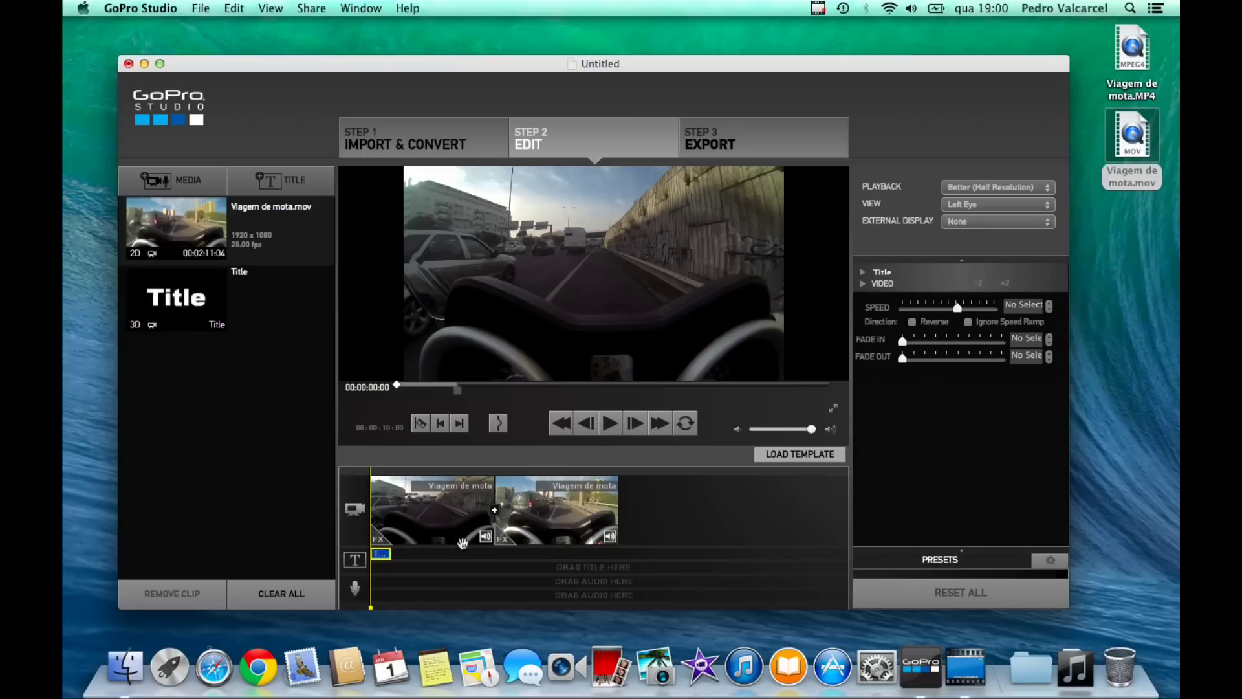
click(546, 510)
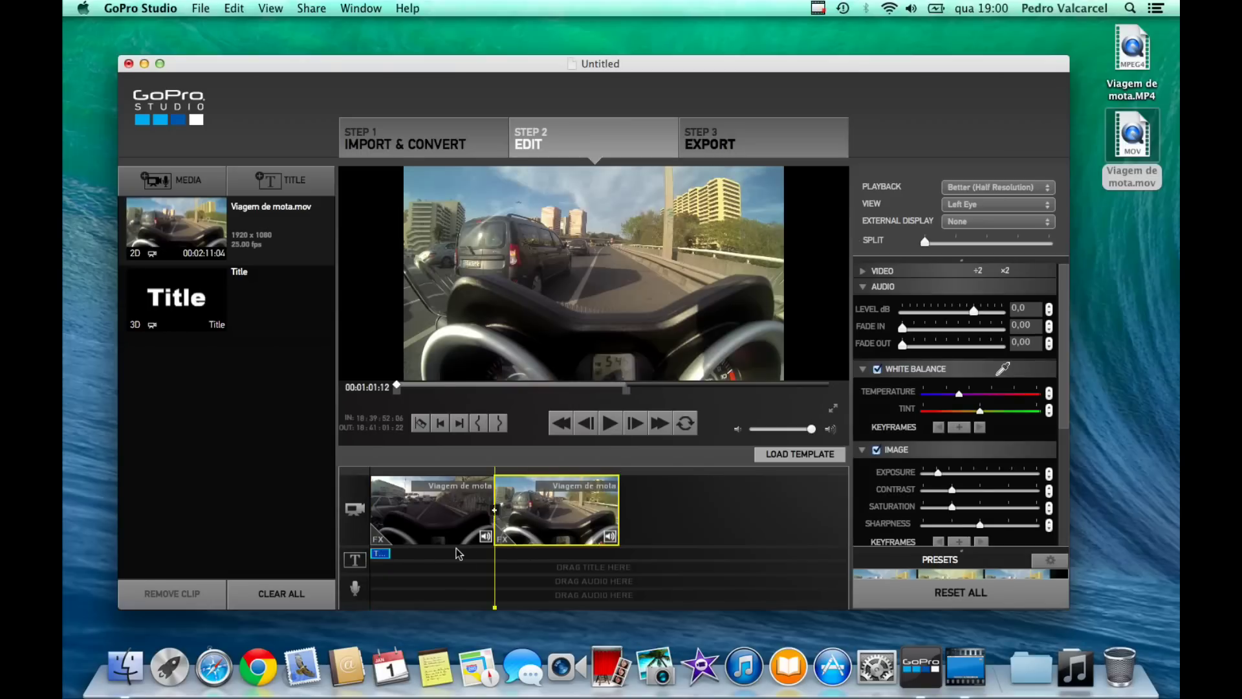
click(383, 553)
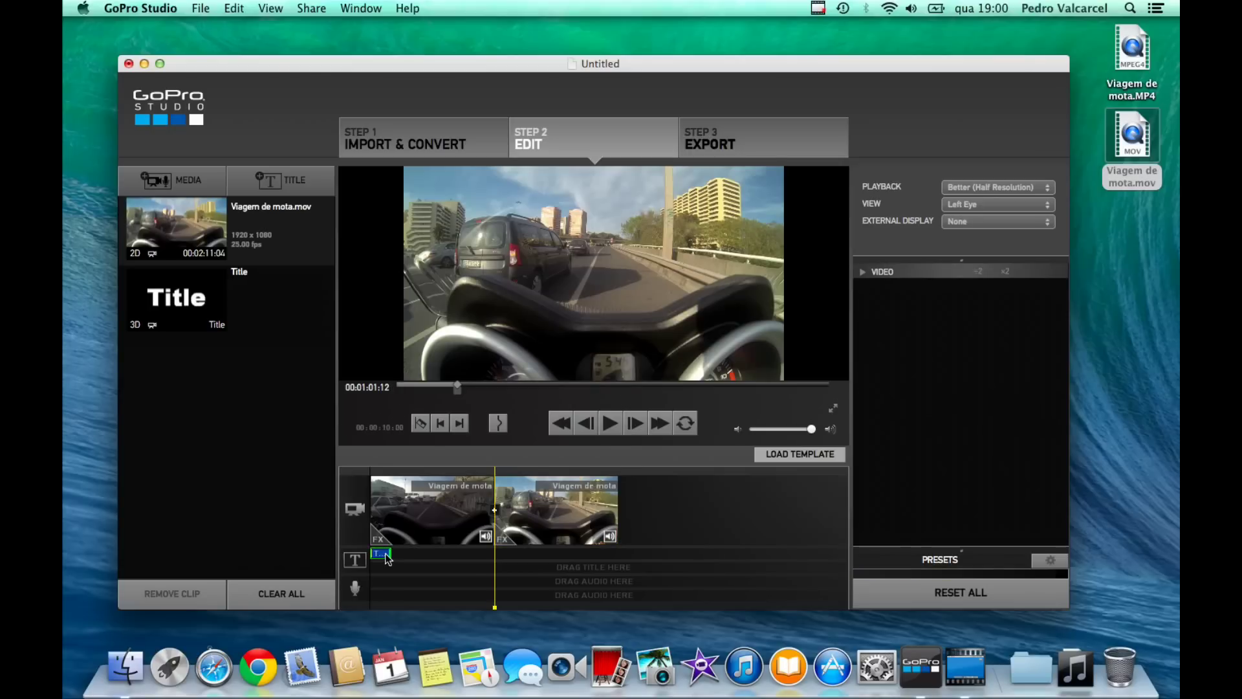
Step: Expand the title's text settings, showing 'Title' in Arial Black Normal at 72 pt
click(861, 274)
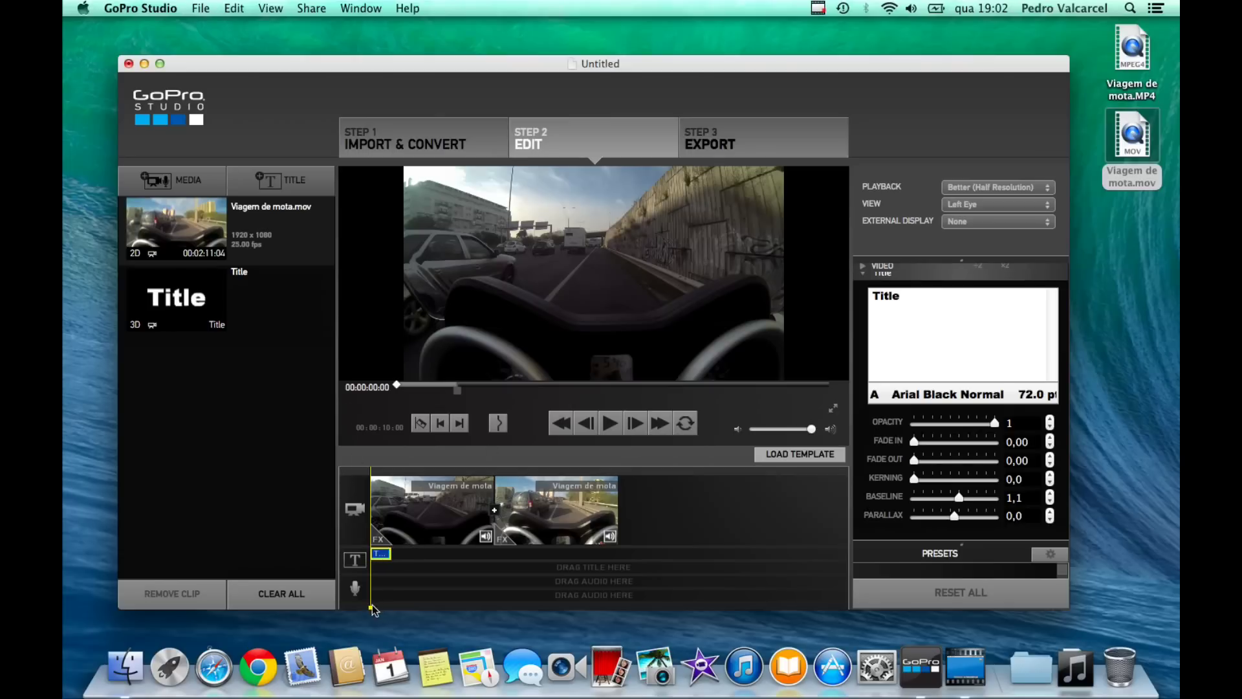
Step: Replace 'Title' with 'Título do Vídeo' and drag the text to the frame's bottom centre
drag(371, 606, 377, 608)
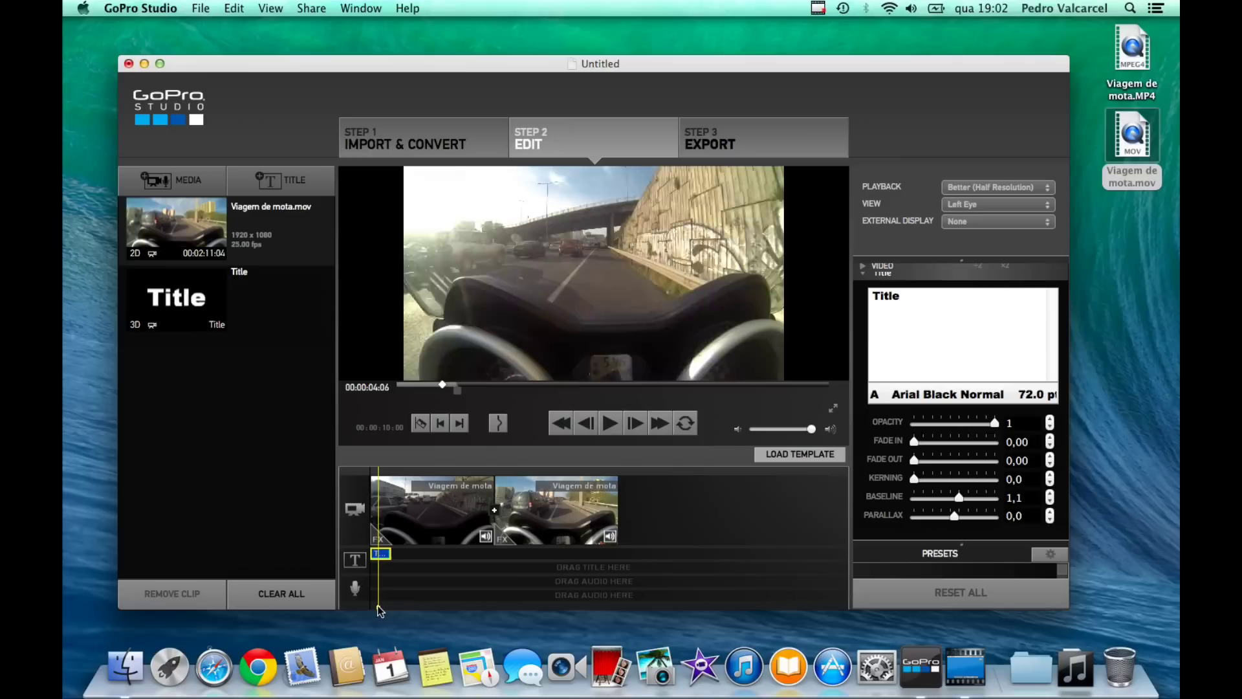
click(910, 299)
drag(912, 298, 867, 304)
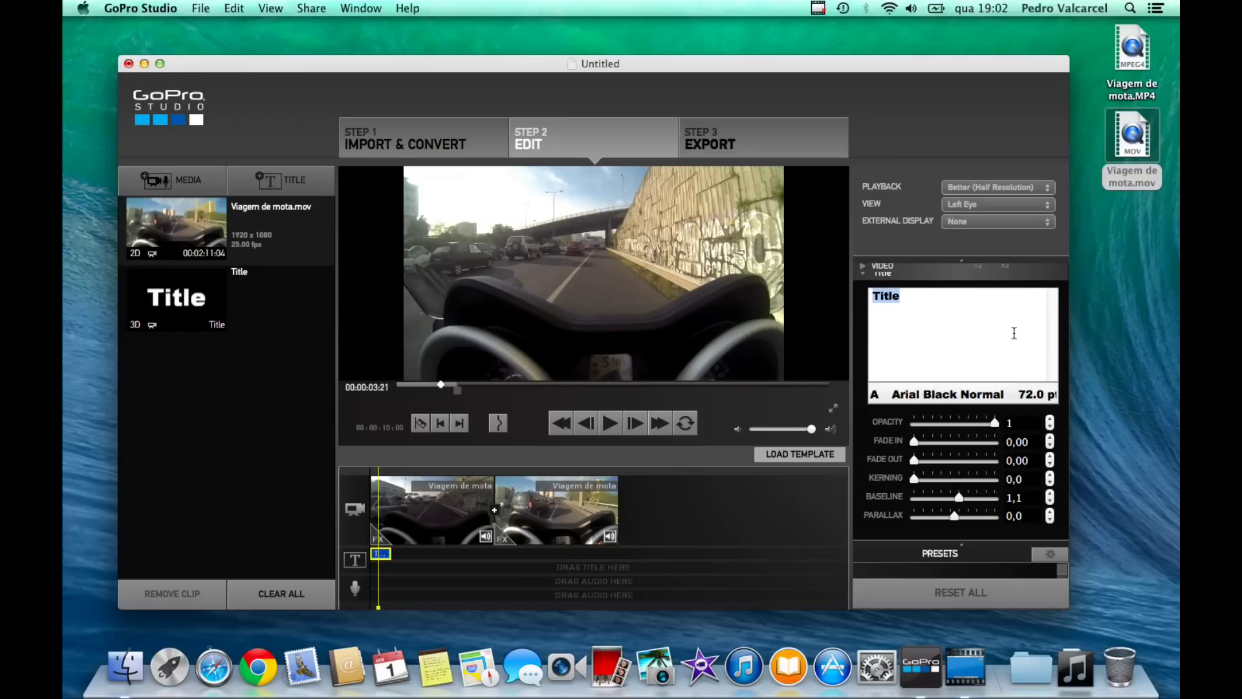
text(T)
text(tulo do Video)
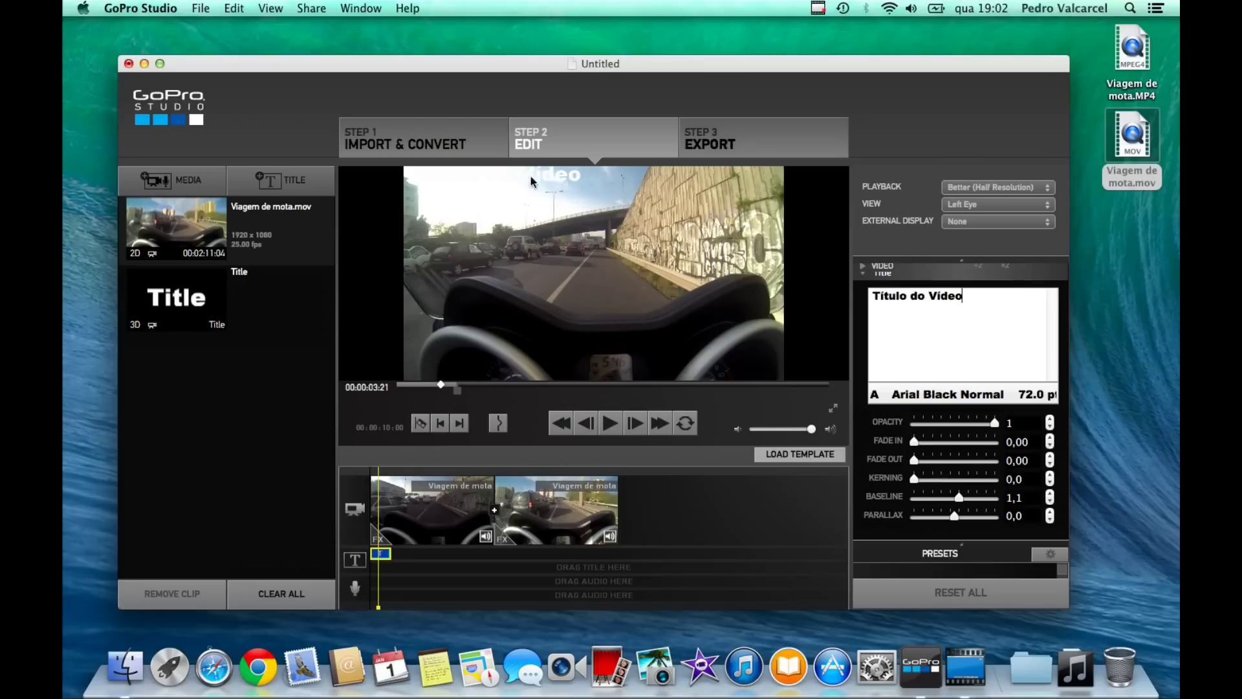
drag(564, 179, 690, 345)
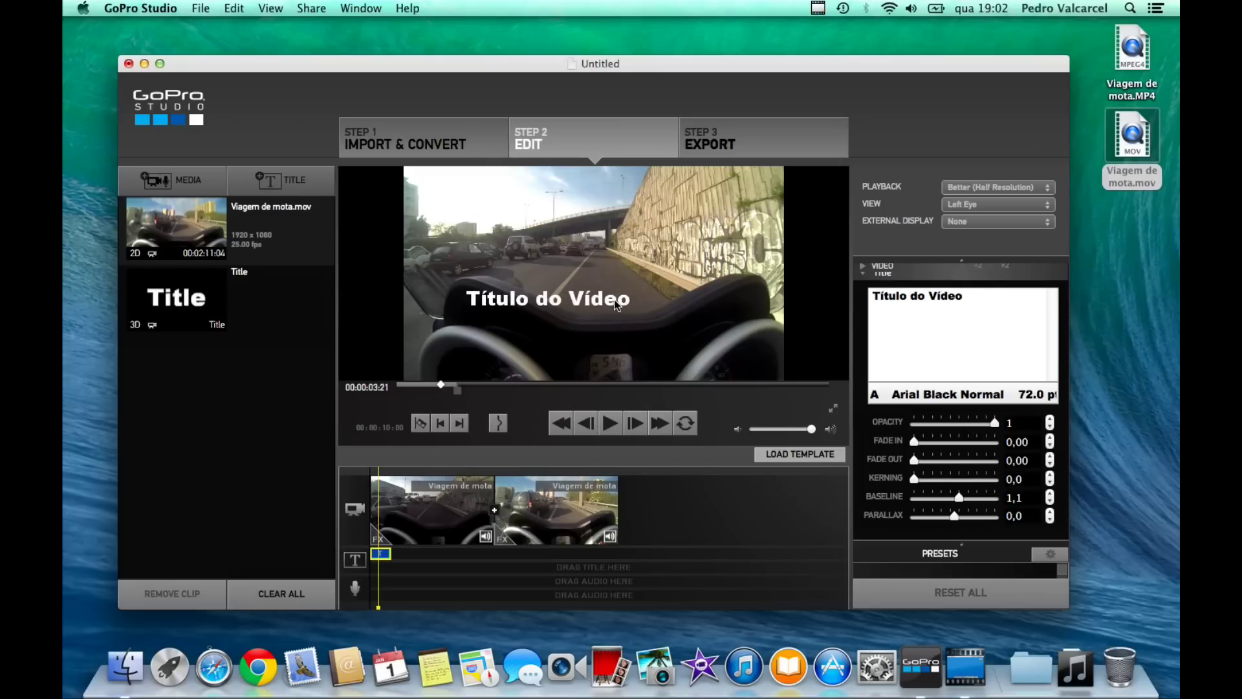
mouse_move(690, 345)
mouse_down()
mouse_move(619, 278)
mouse_move(673, 344)
mouse_up()
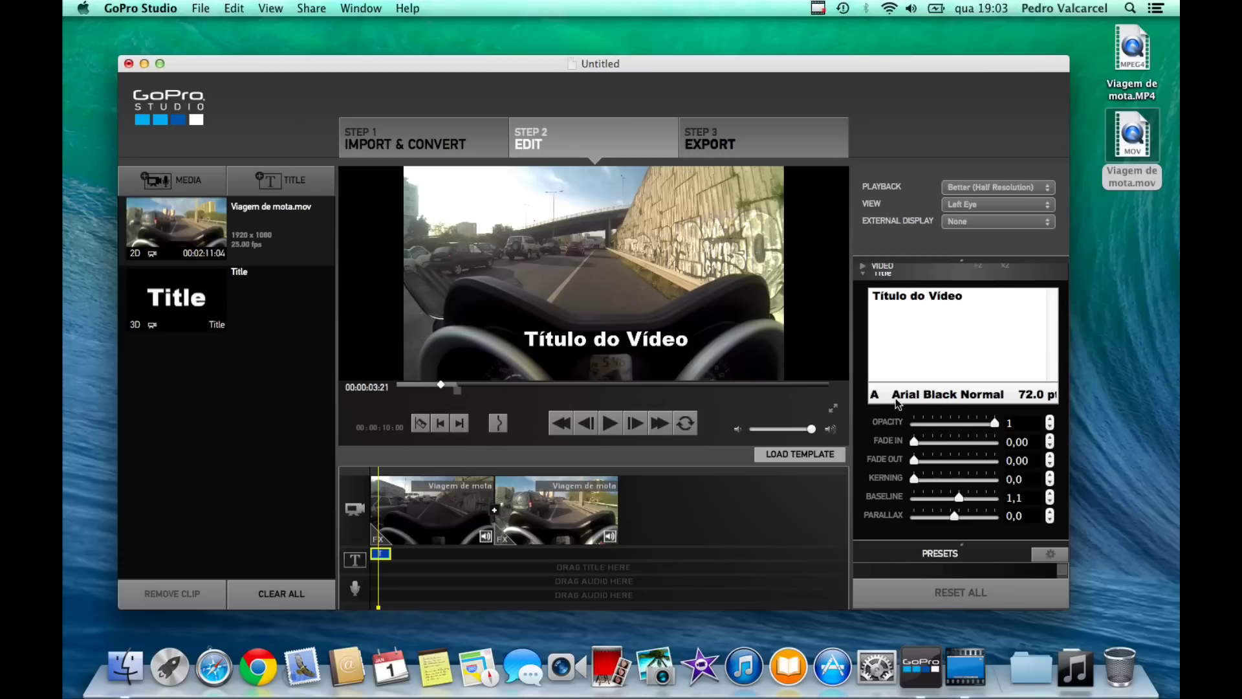
Step: Switch the title font to Calibri Bold at 72 pt and colour the text yellow
click(930, 401)
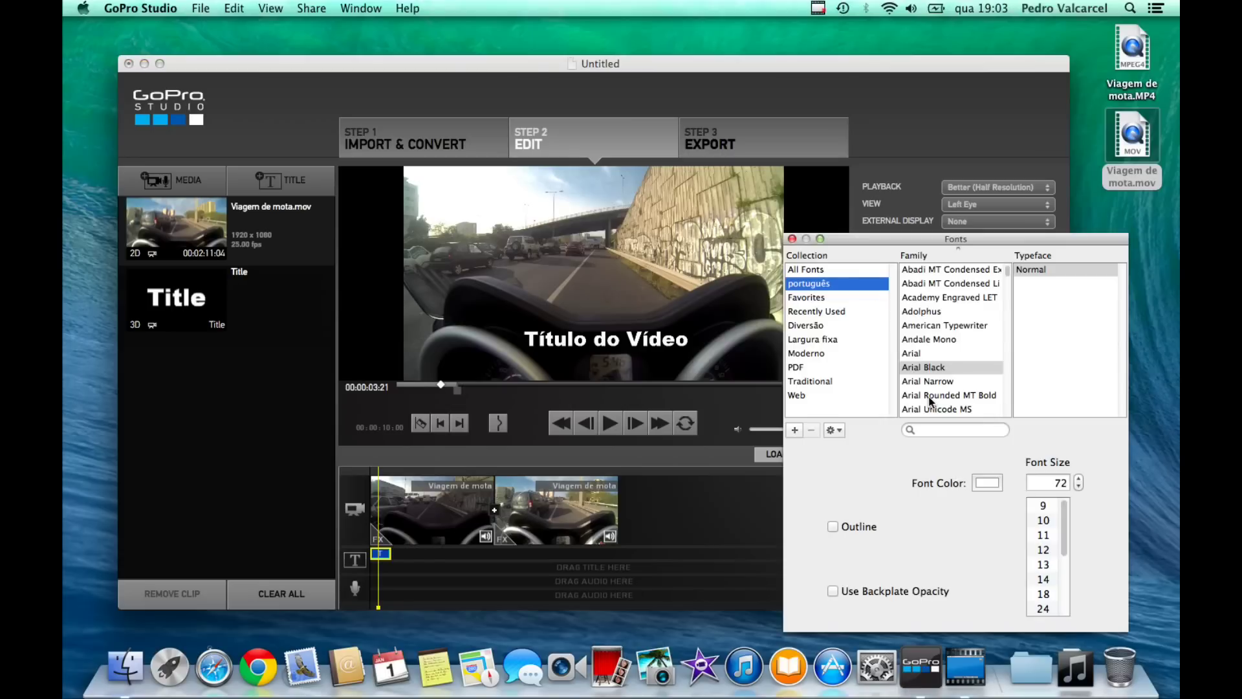
drag(1005, 244, 676, 209)
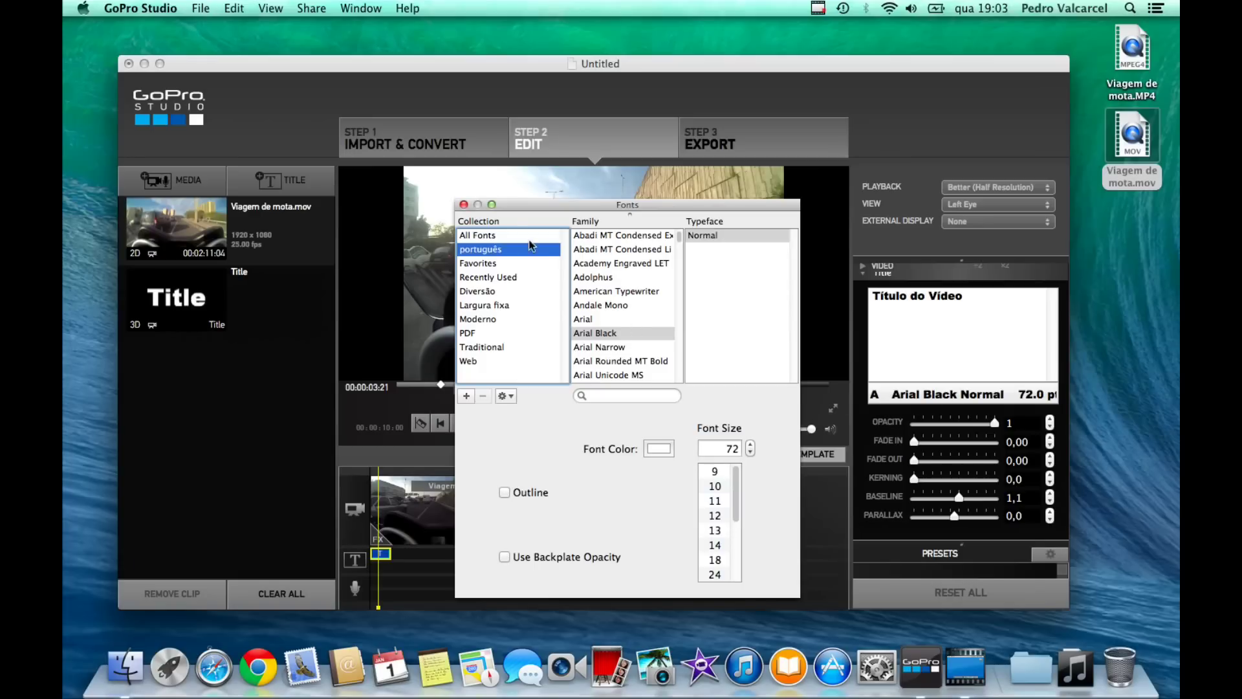
drag(526, 204, 184, 127)
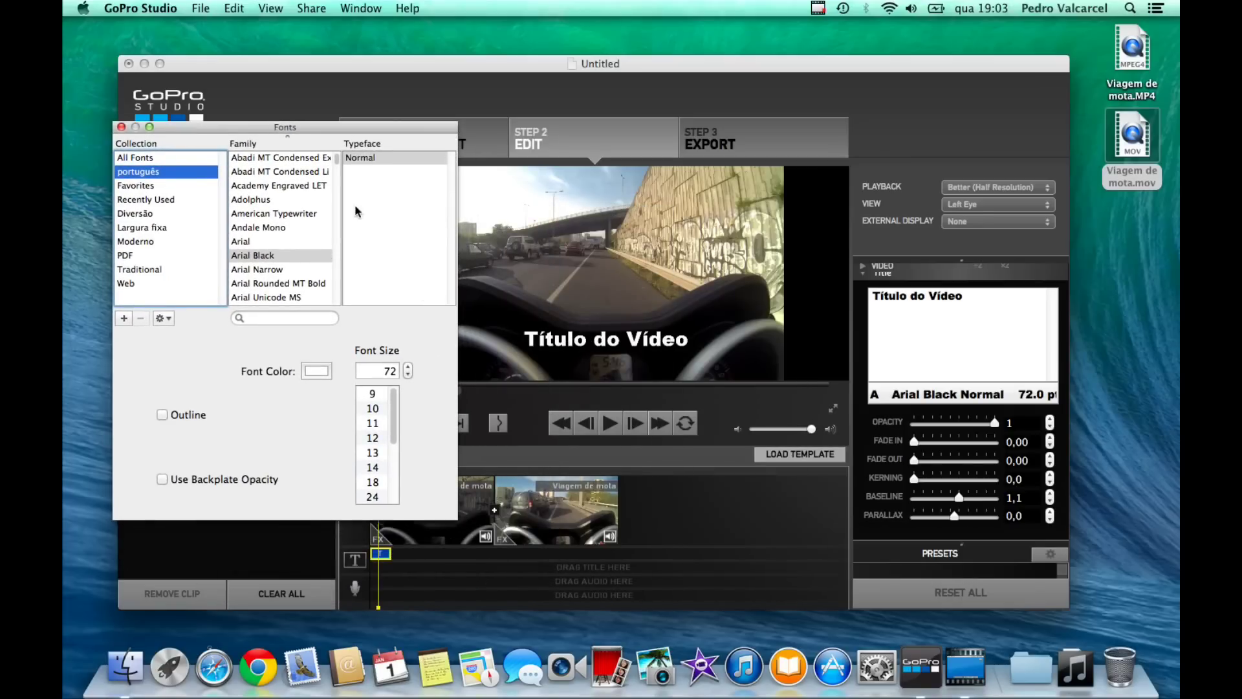
drag(351, 129, 368, 99)
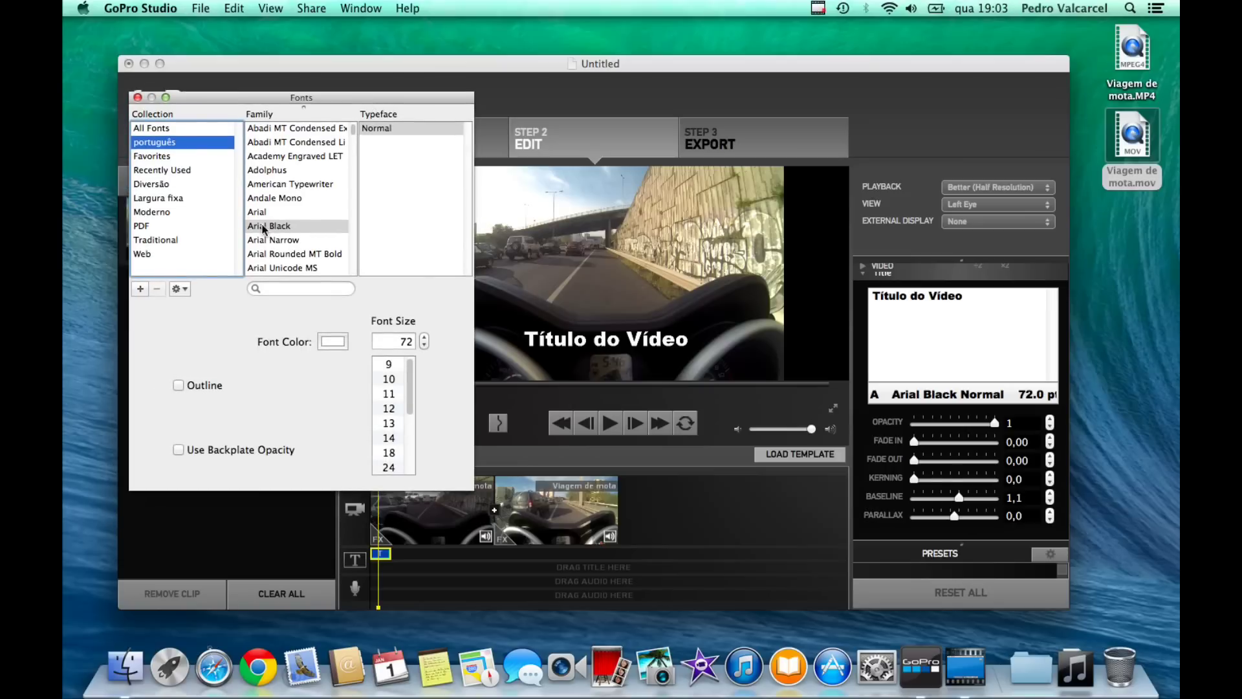
drag(352, 131, 351, 163)
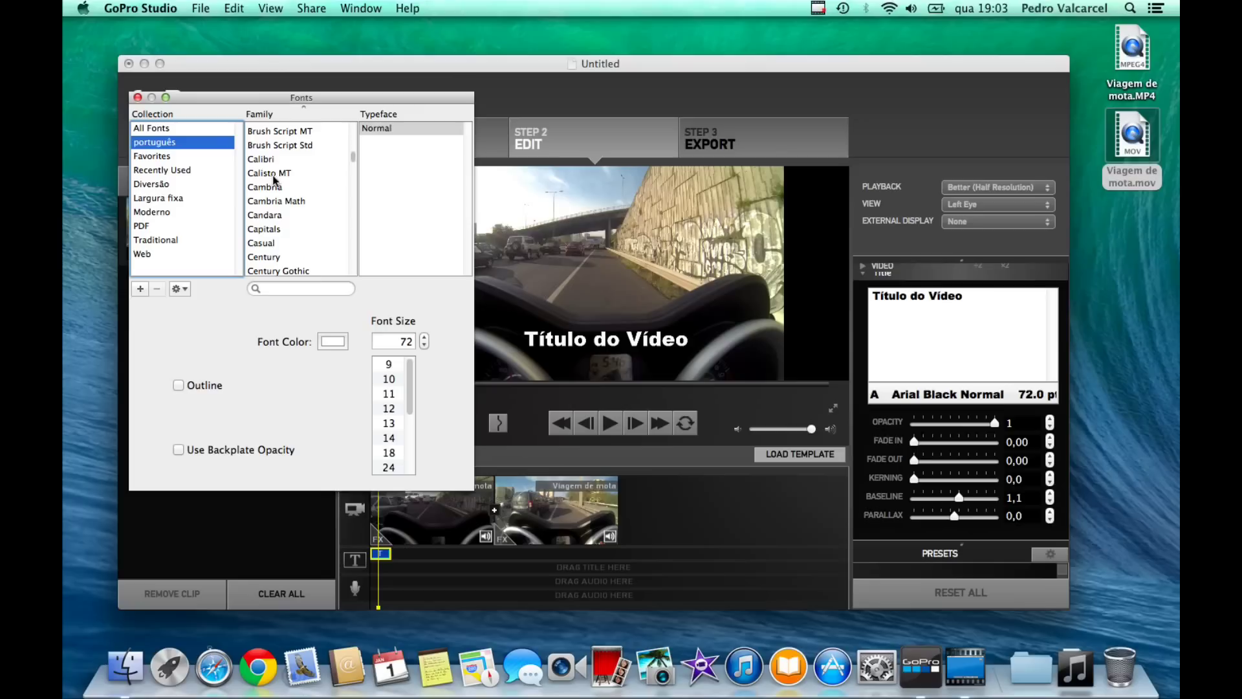
click(265, 159)
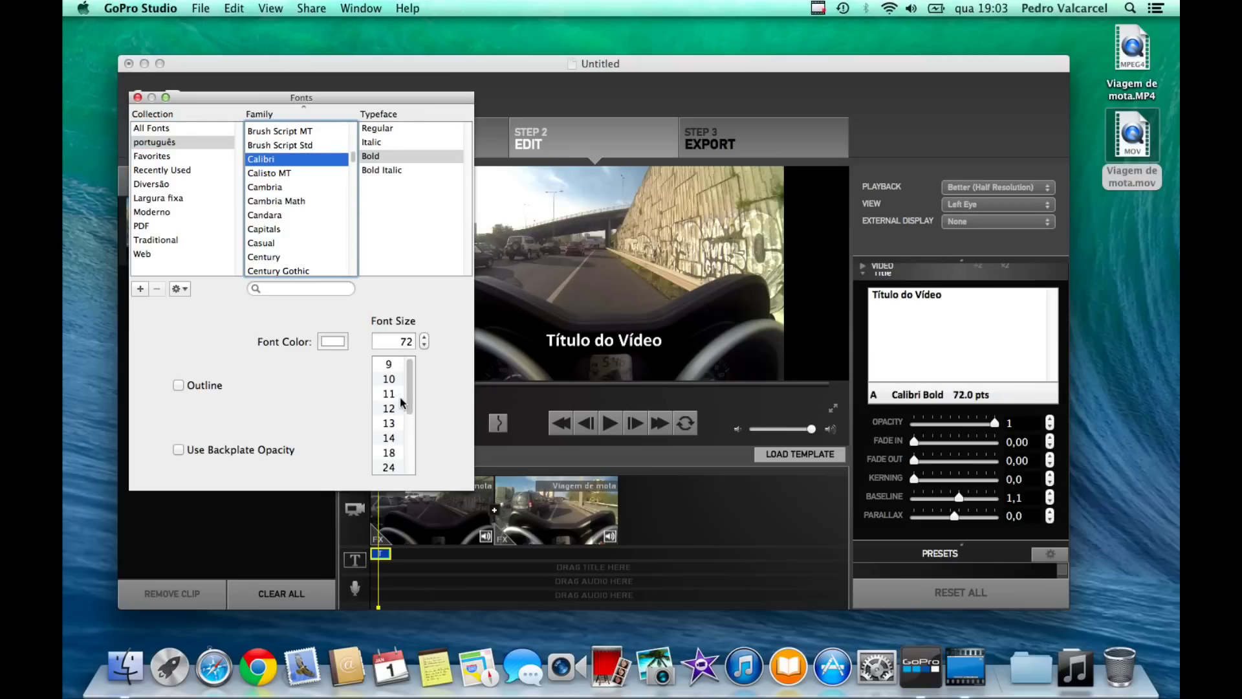
click(340, 341)
mouse_move(393, 390)
mouse_down()
mouse_move(426, 405)
mouse_move(399, 365)
mouse_up()
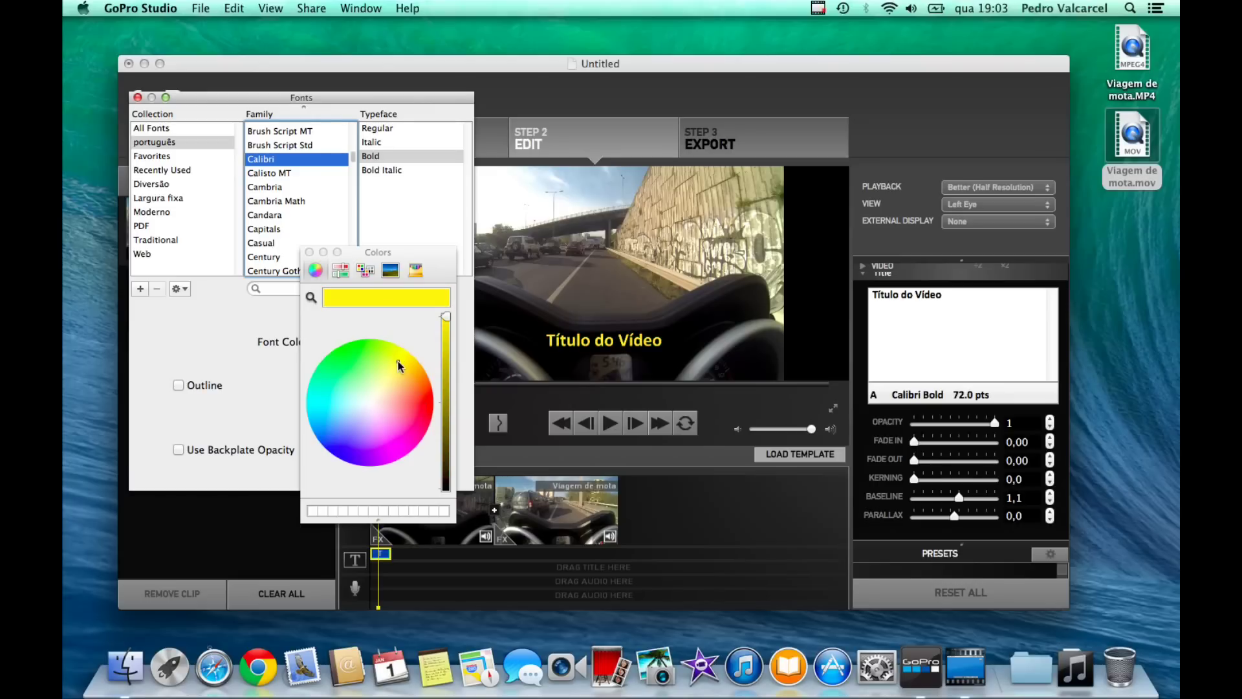
Step: Enable a white title outline of width 24,42 and select the font size value
click(223, 346)
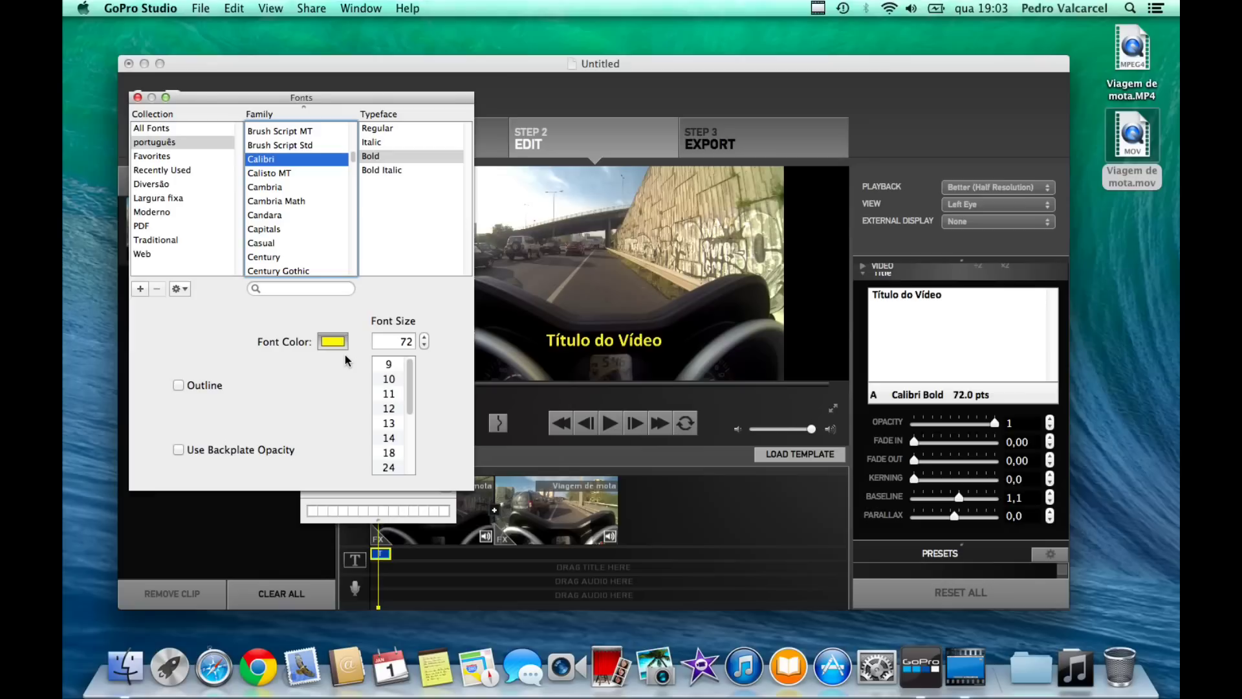
click(178, 384)
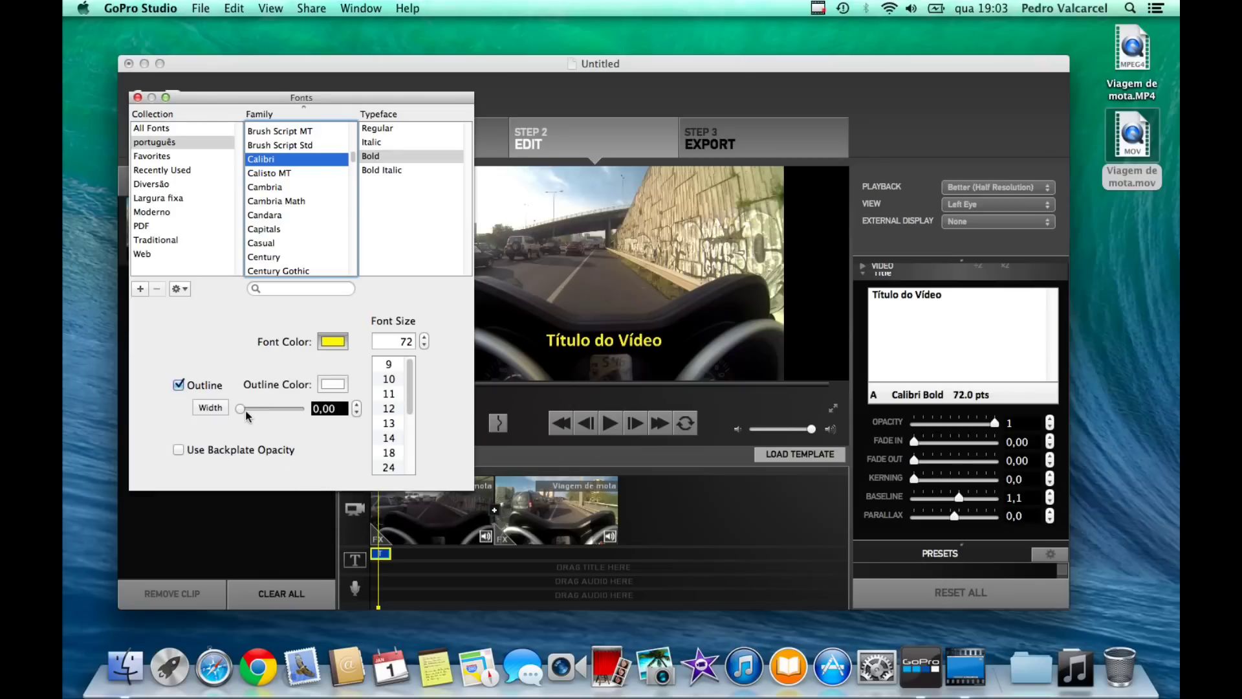
mouse_move(240, 409)
mouse_down()
mouse_move(267, 410)
mouse_move(251, 414)
mouse_up()
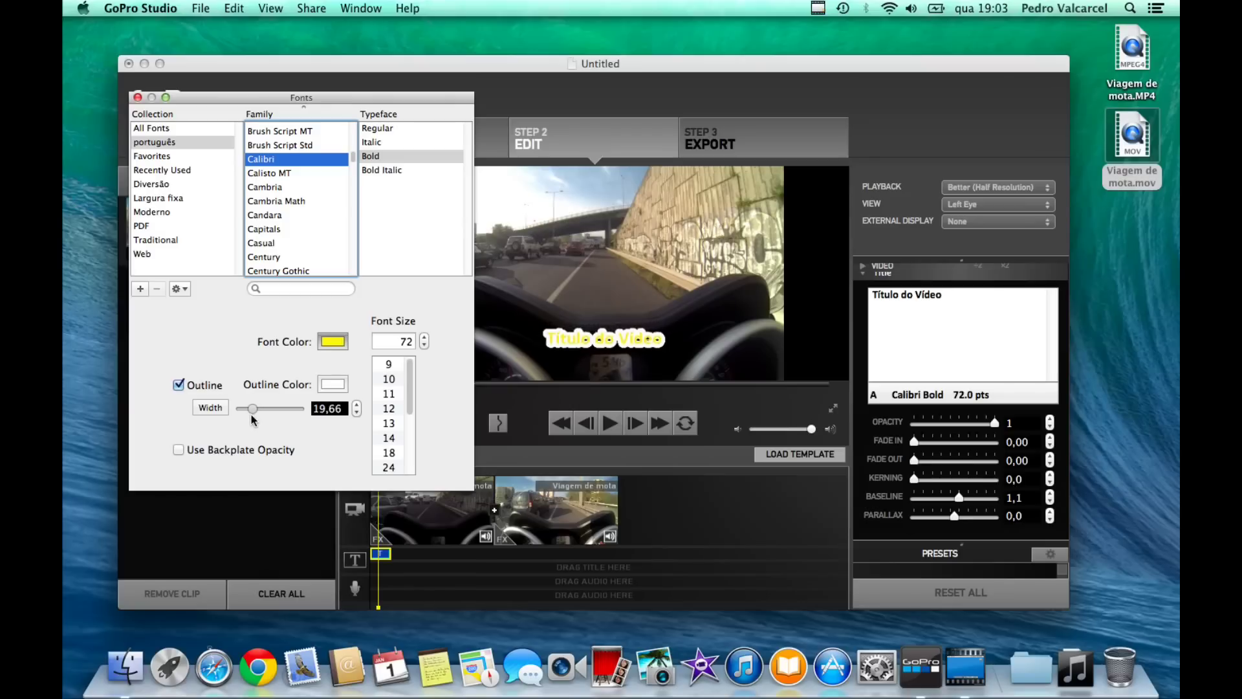
drag(251, 414, 255, 412)
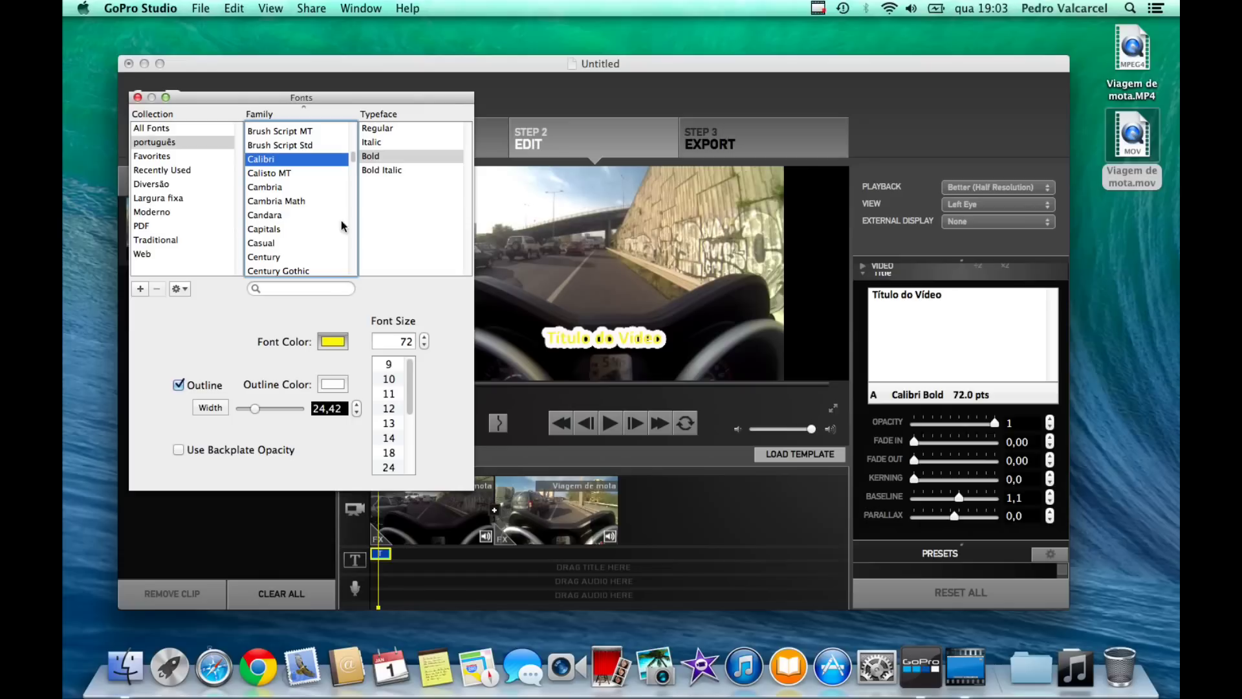
double_click(403, 343)
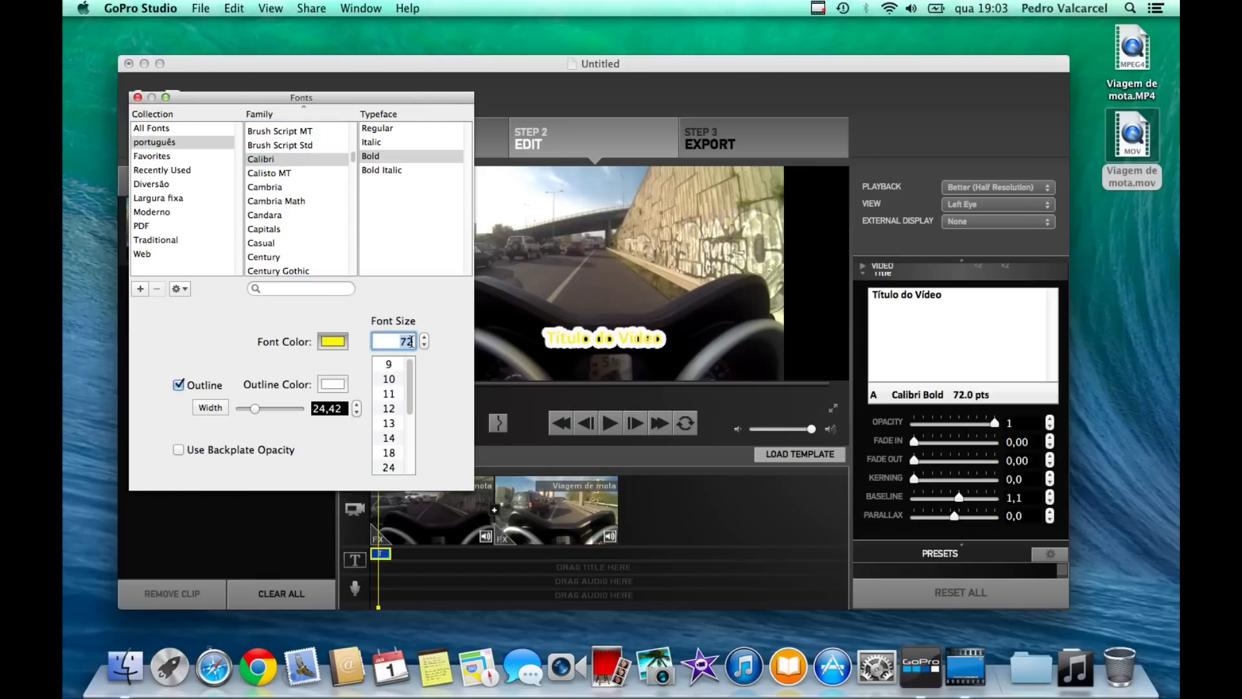
scroll(410, 393, down, 5)
Step: Enlarge the title to 122 pt and change the outline colour to dark red
click(390, 438)
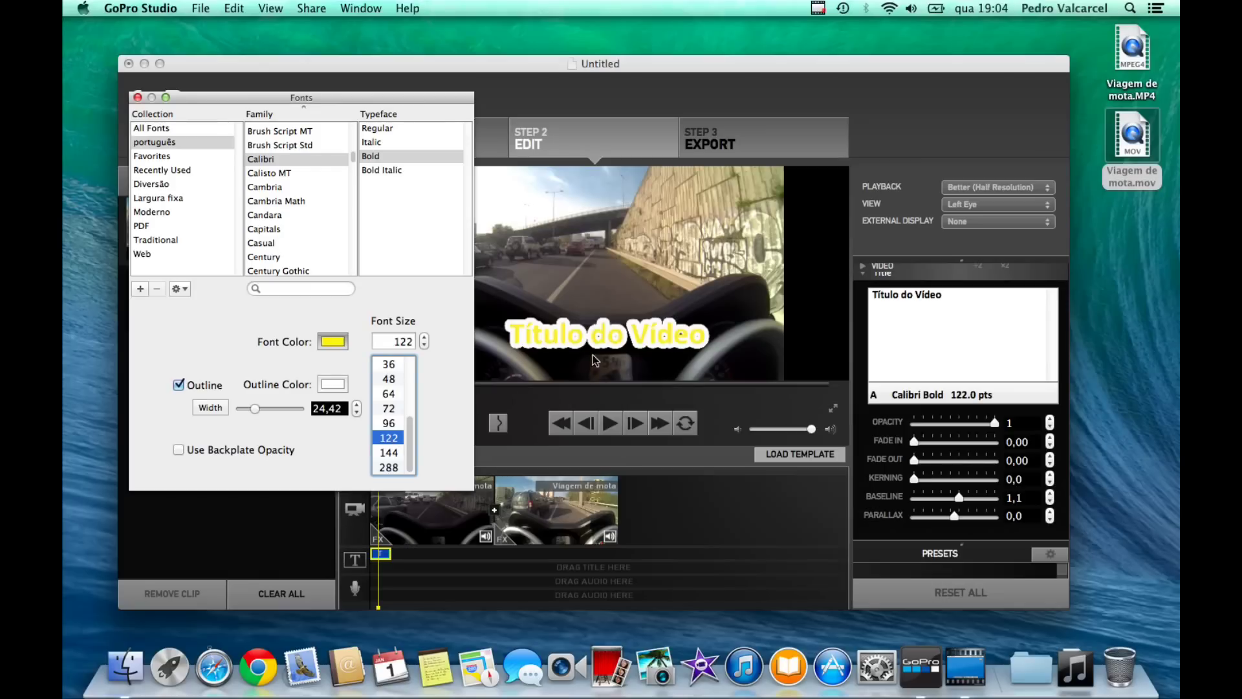
click(333, 385)
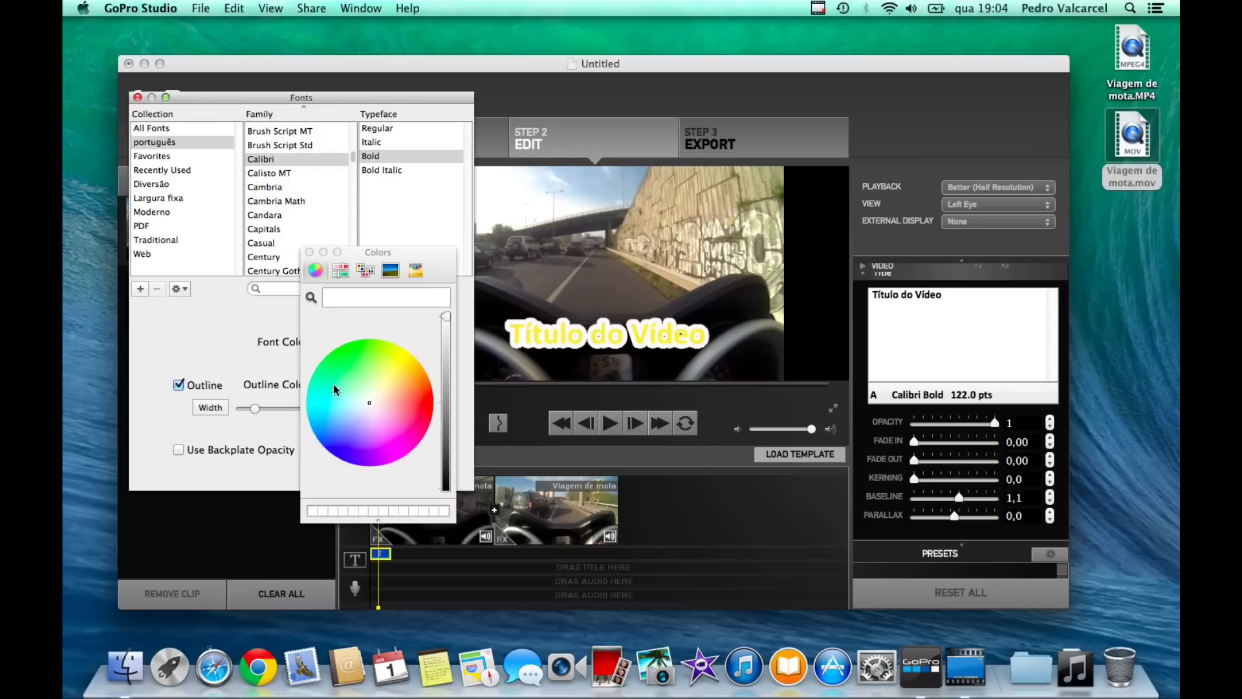
mouse_move(444, 422)
mouse_down()
mouse_move(446, 478)
mouse_move(444, 418)
mouse_up()
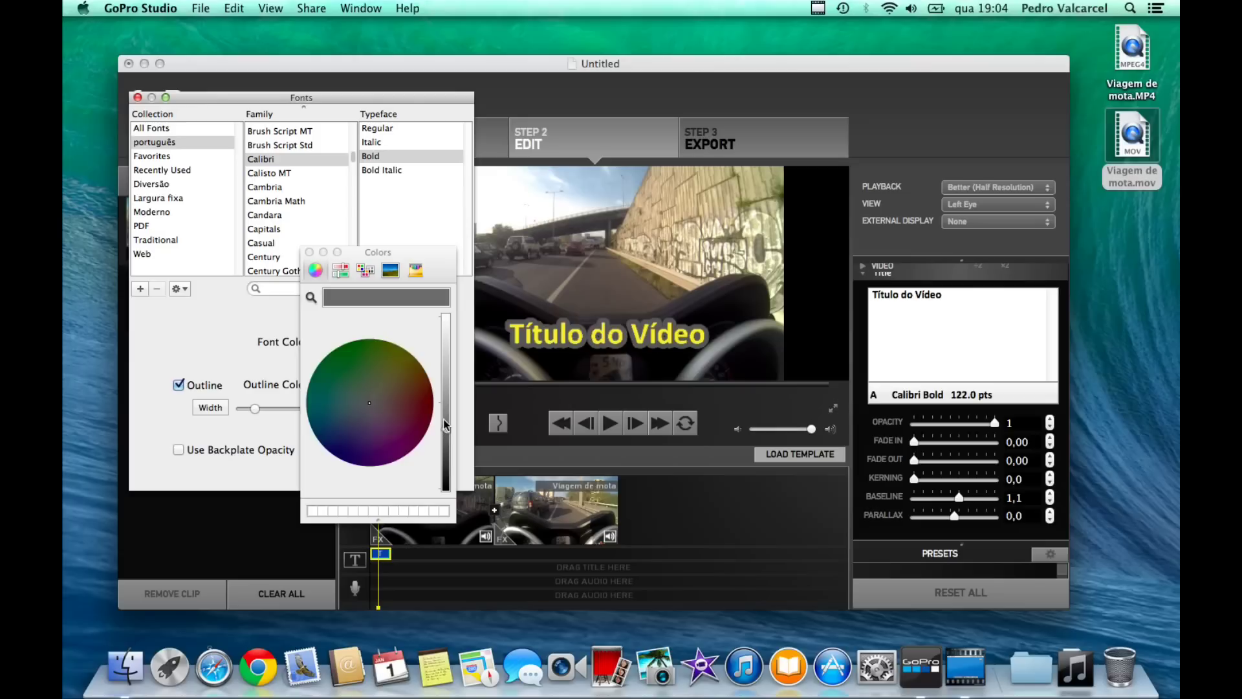
click(425, 401)
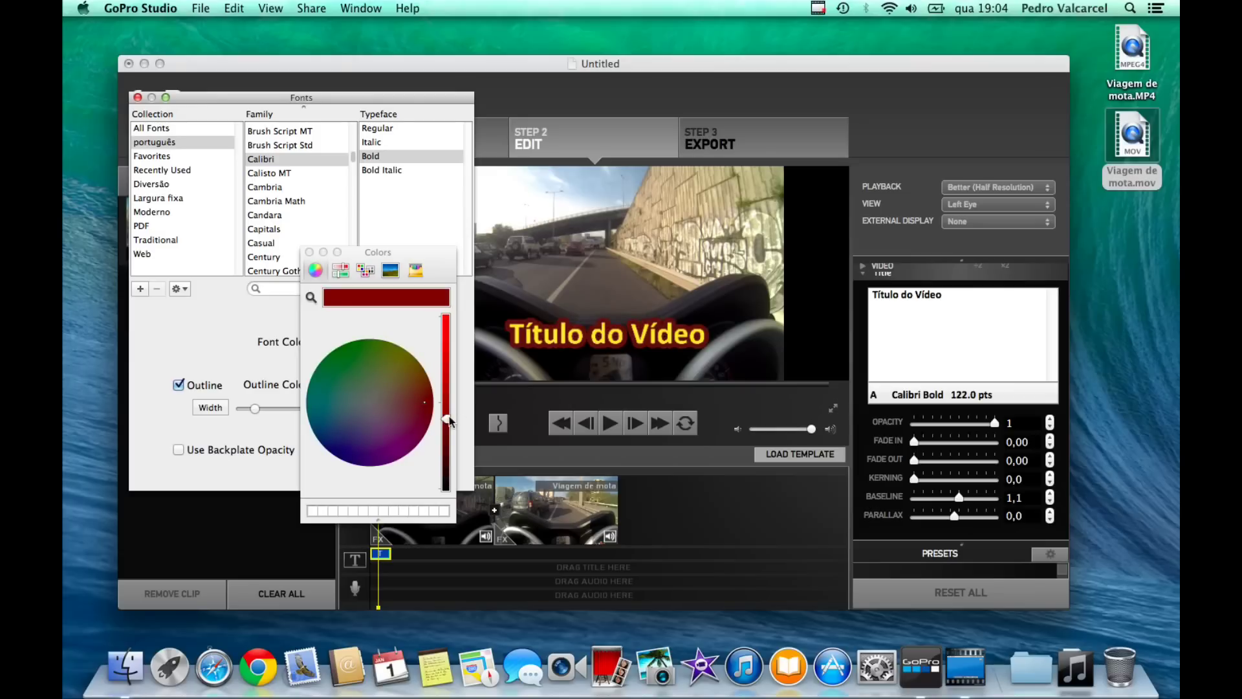
drag(445, 433, 446, 374)
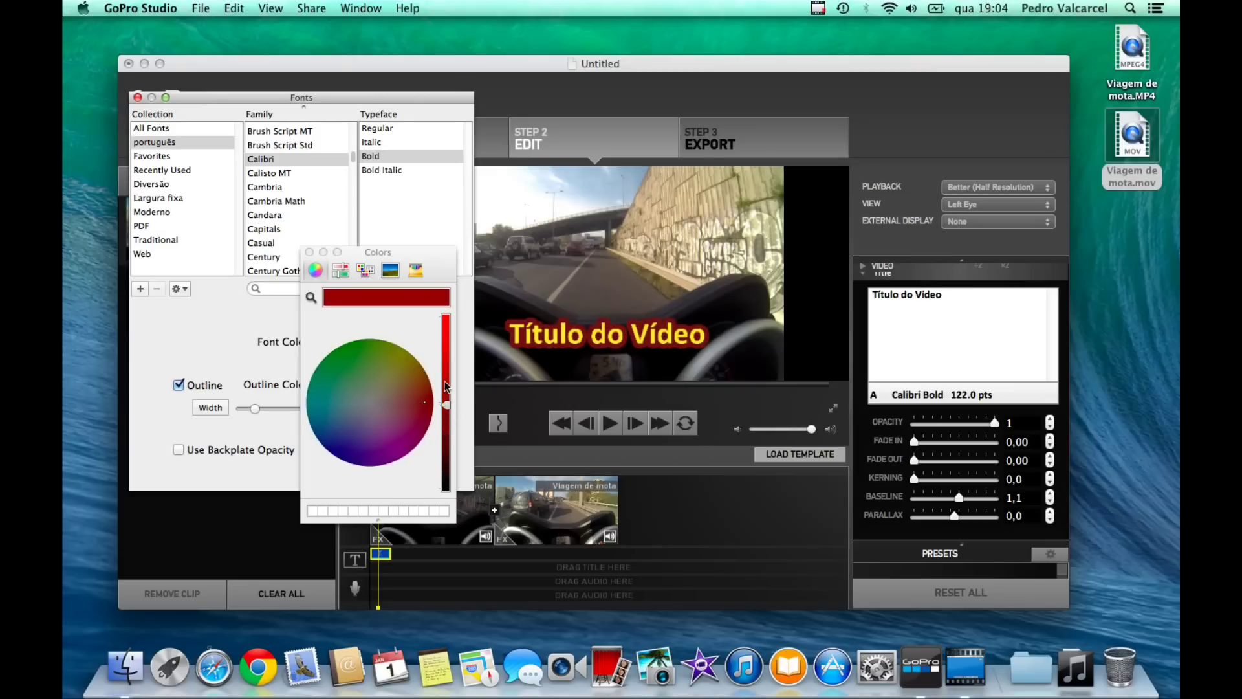
Step: Thin the title outline down to width 5,72
drag(255, 408, 258, 412)
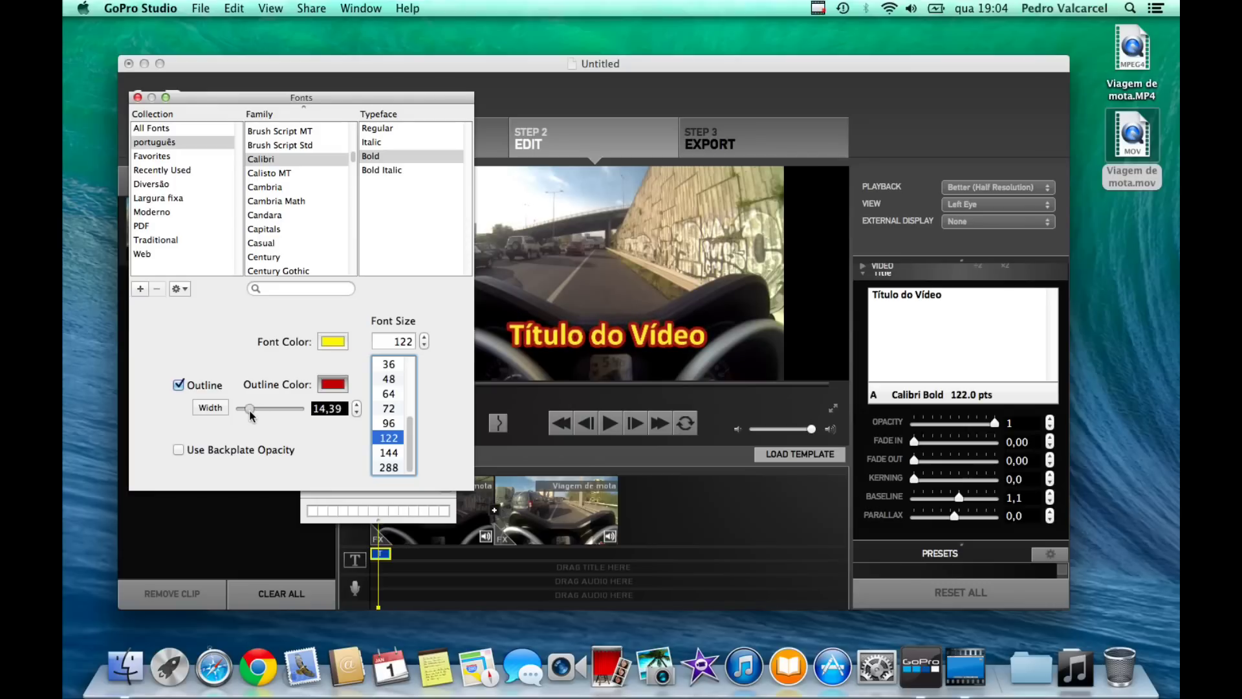
drag(256, 412, 245, 413)
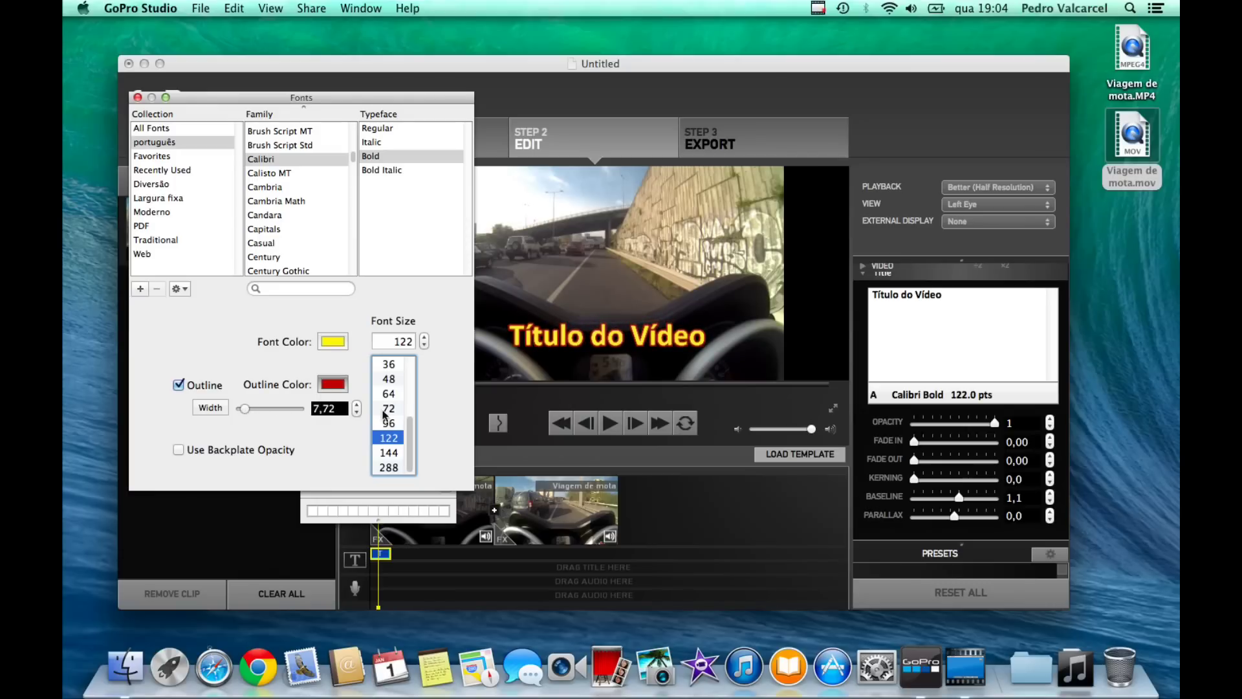
click(356, 412)
click(356, 412)
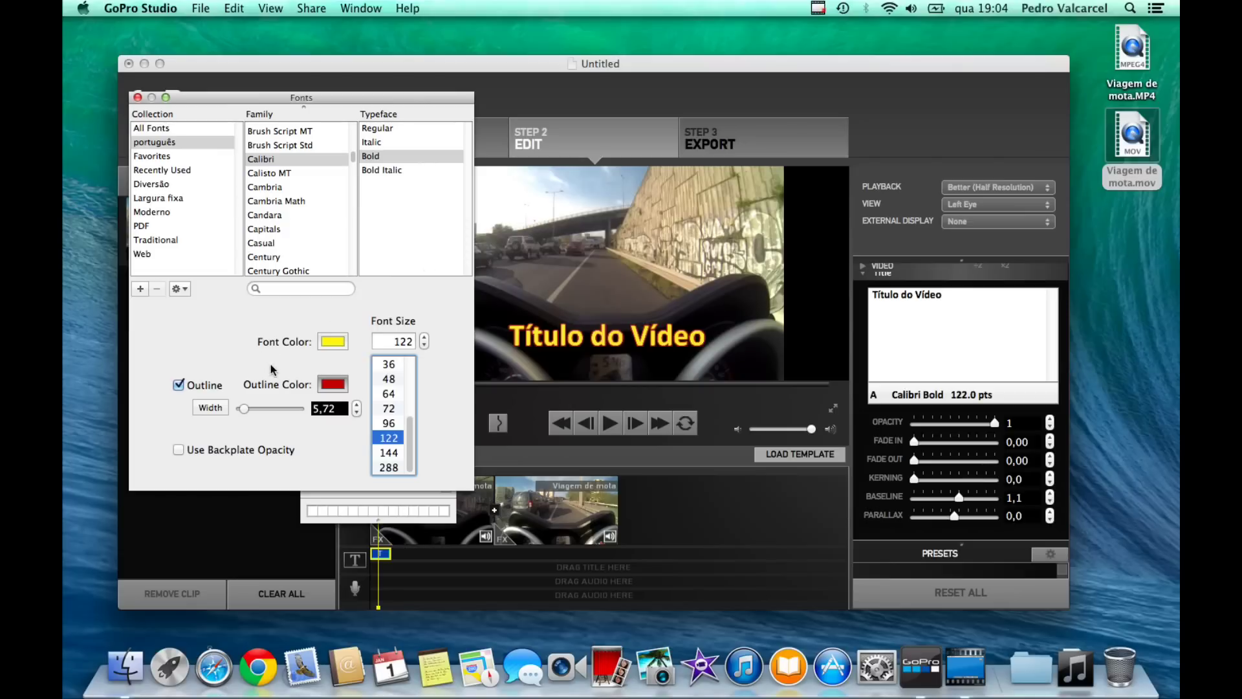
click(178, 450)
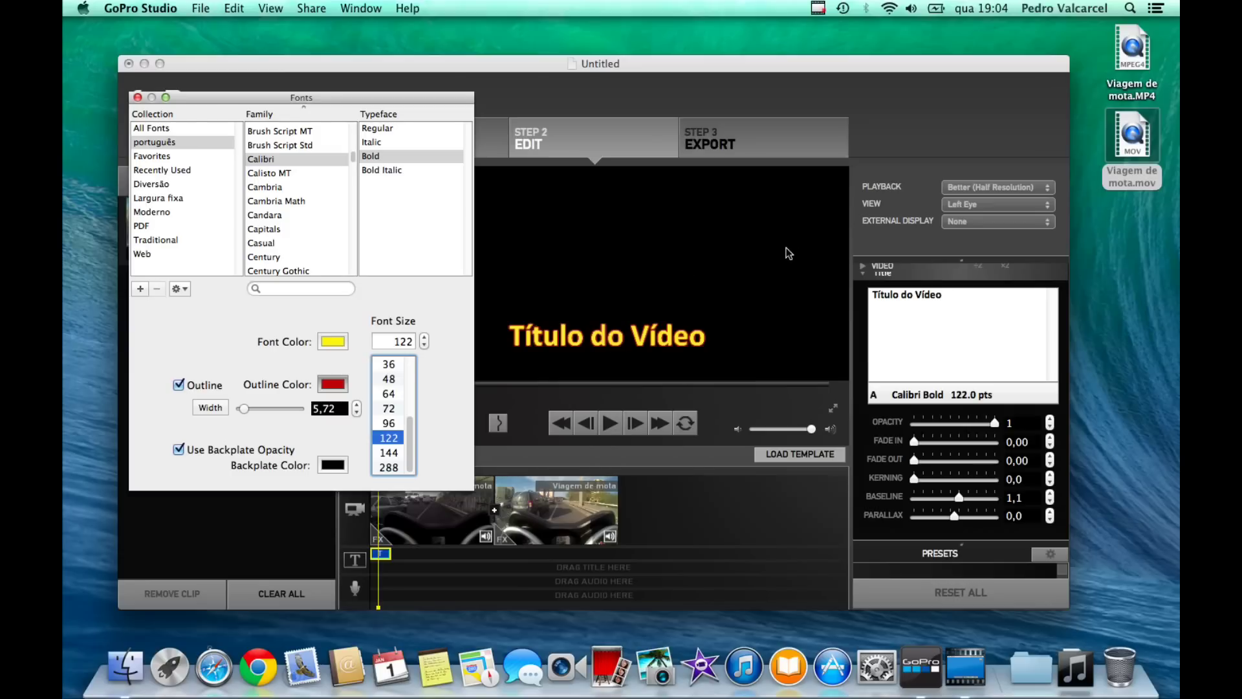
click(333, 464)
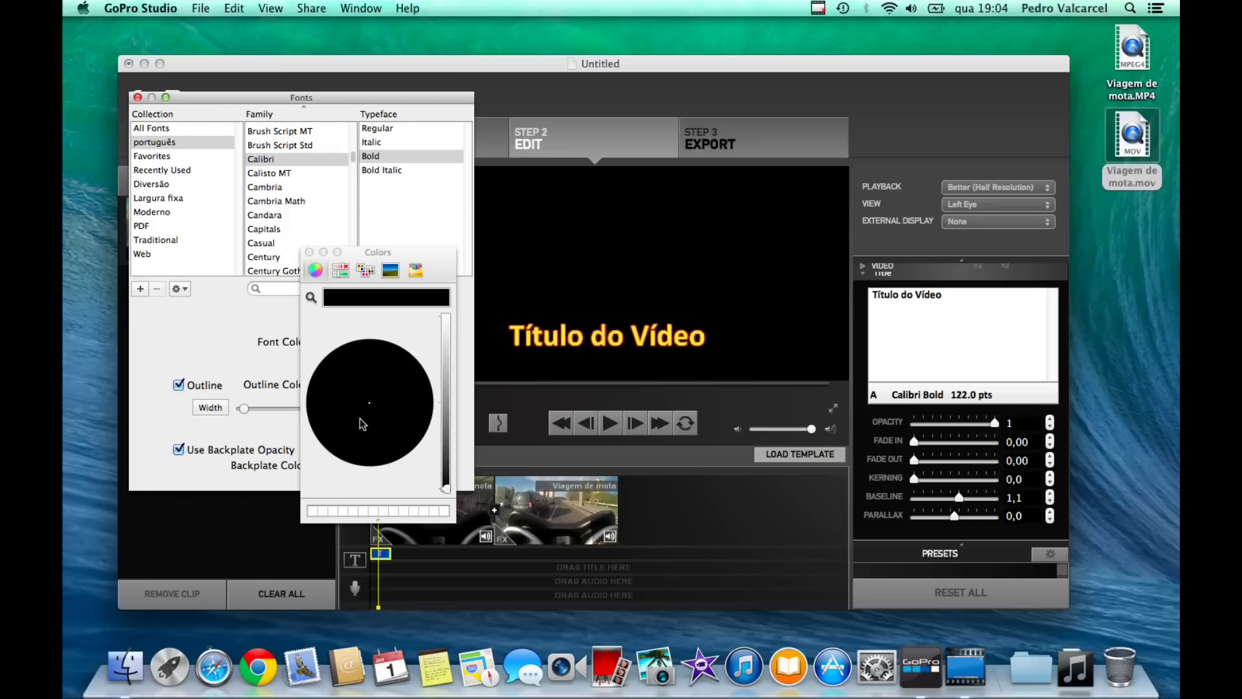
click(406, 408)
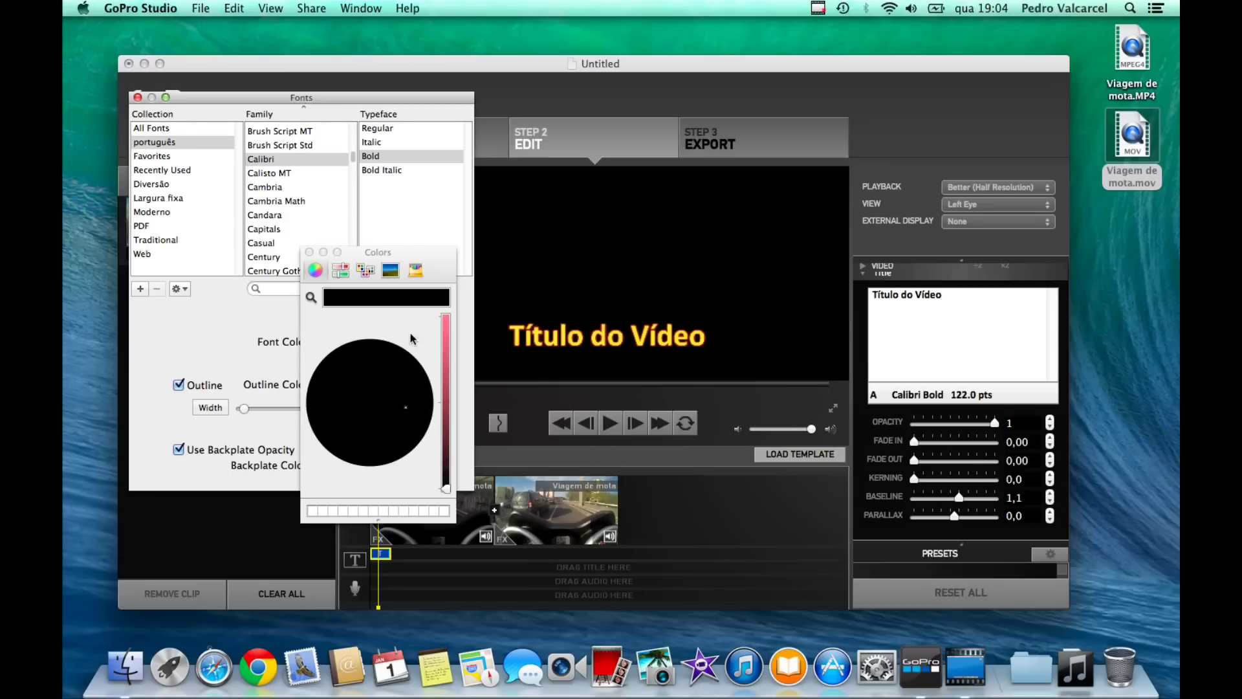
click(445, 369)
mouse_move(408, 385)
mouse_down()
mouse_move(387, 351)
mouse_move(418, 390)
mouse_up()
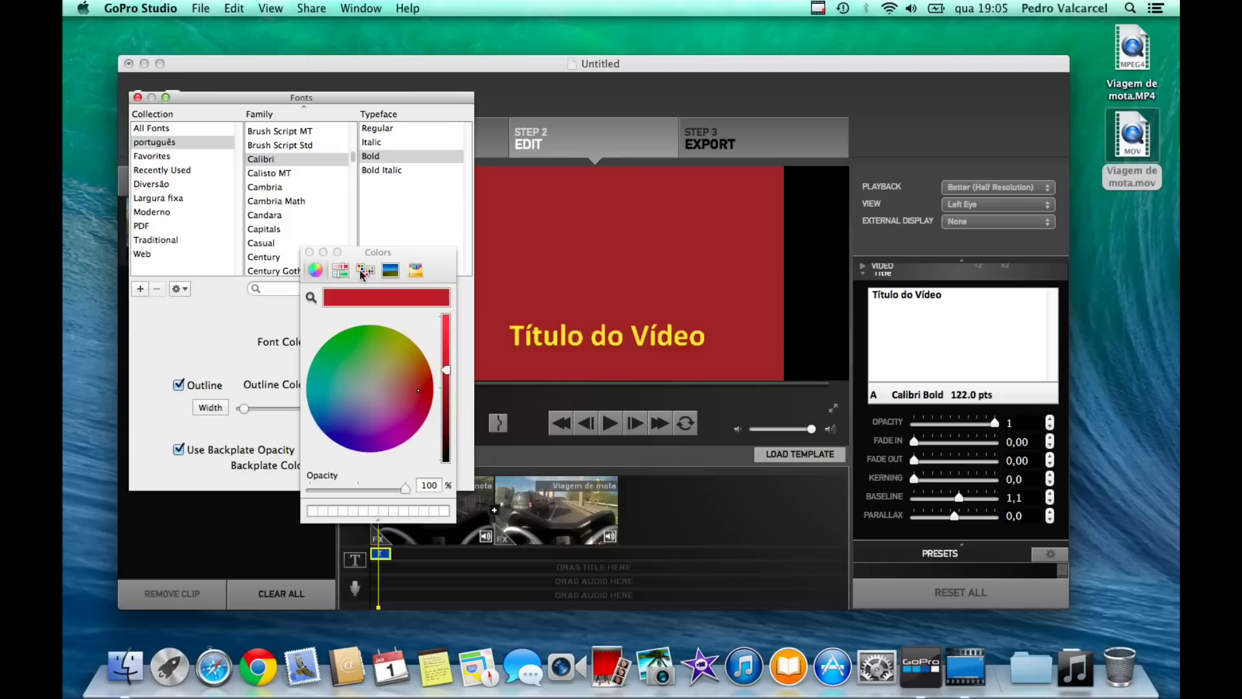
click(339, 270)
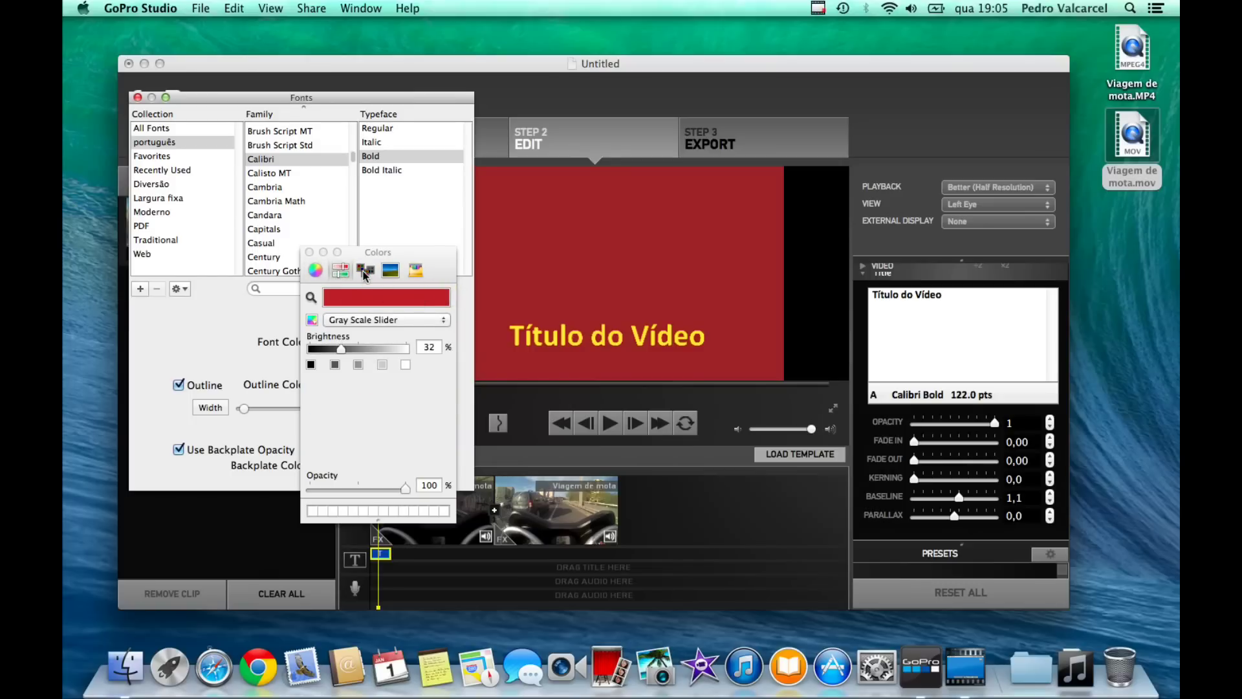
click(314, 272)
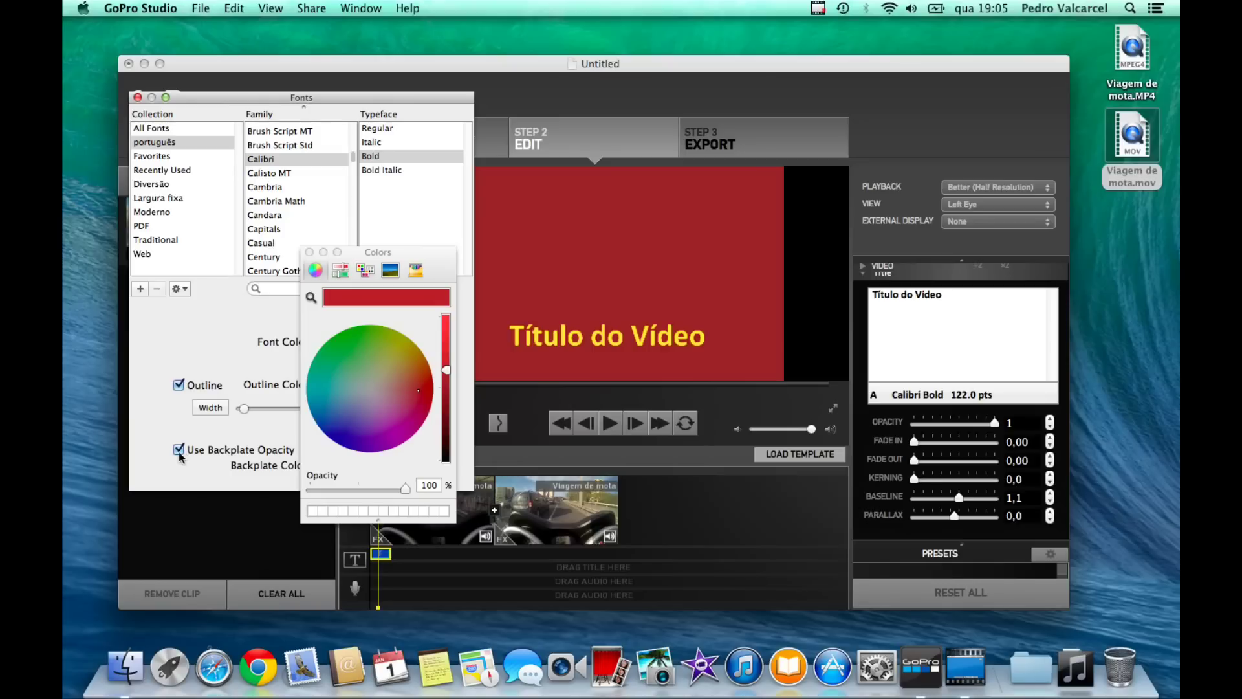
click(308, 253)
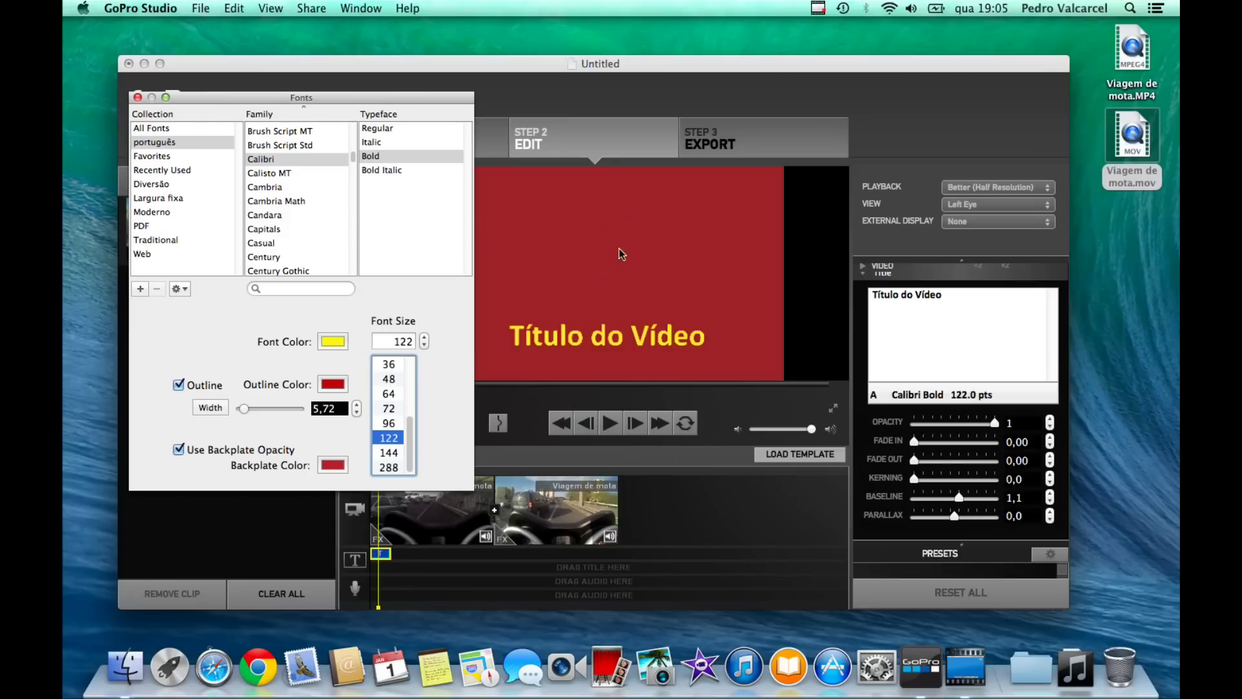
click(179, 449)
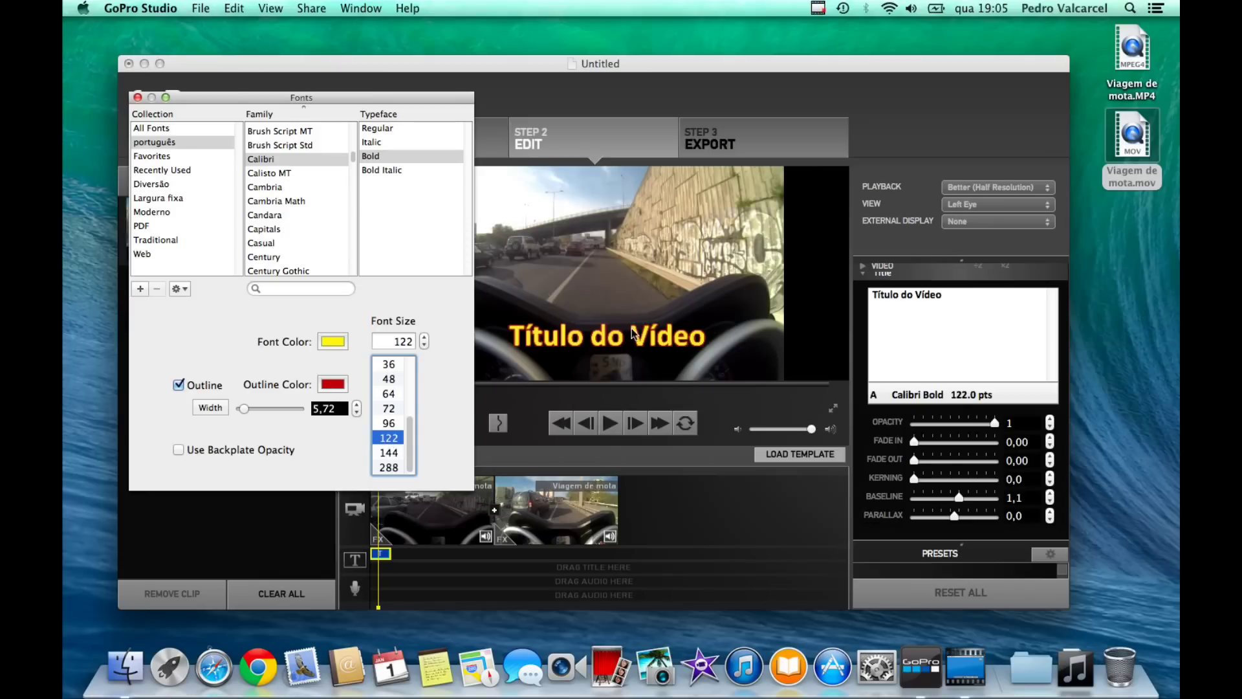
Step: Close the Fonts window and drag the title opacity down, then back up to 1
click(138, 98)
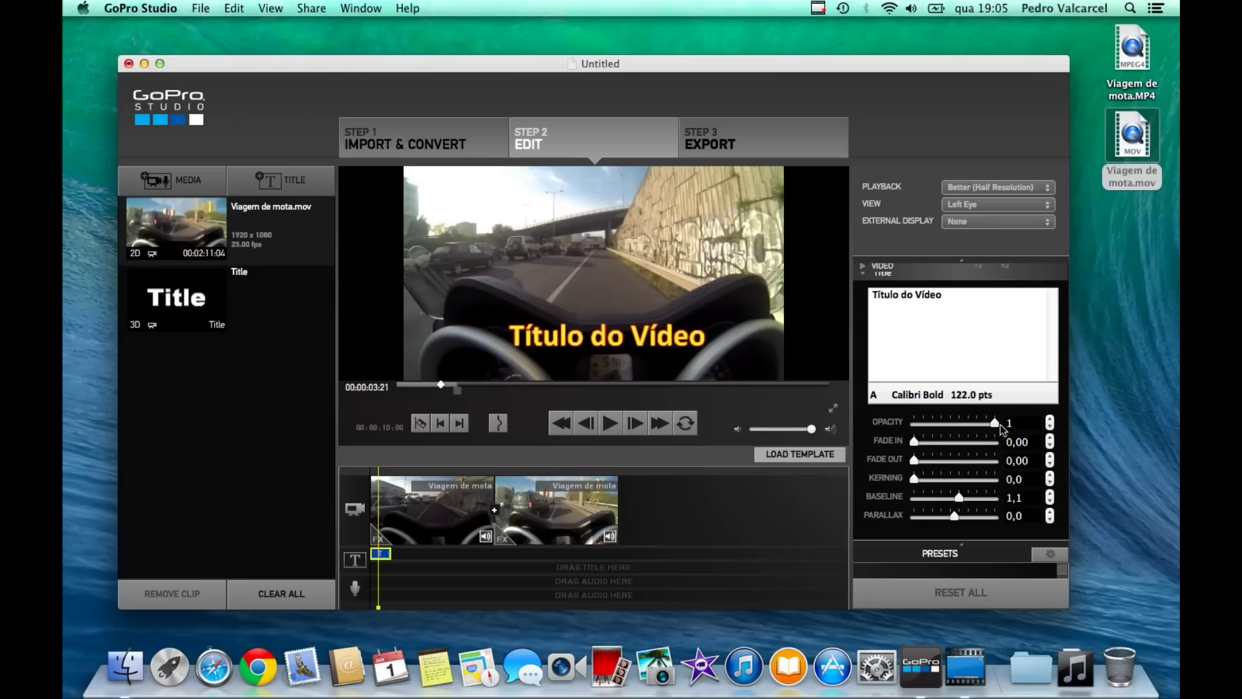
drag(995, 424, 931, 432)
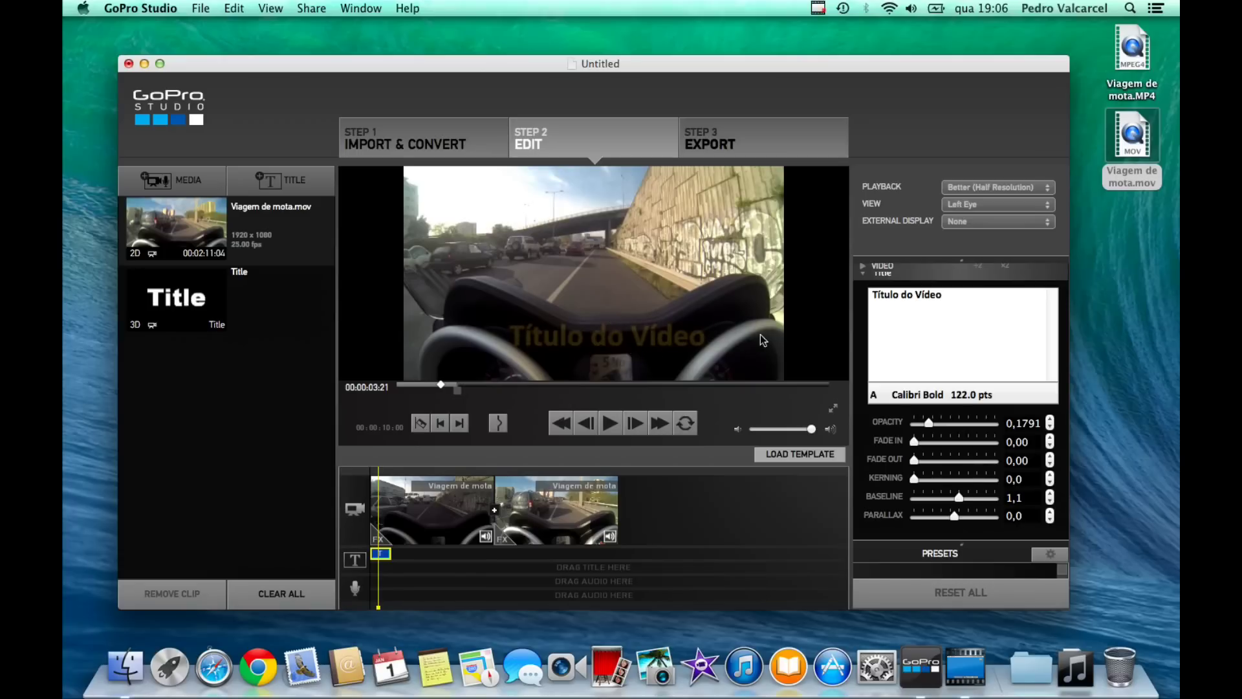
drag(928, 424, 1004, 434)
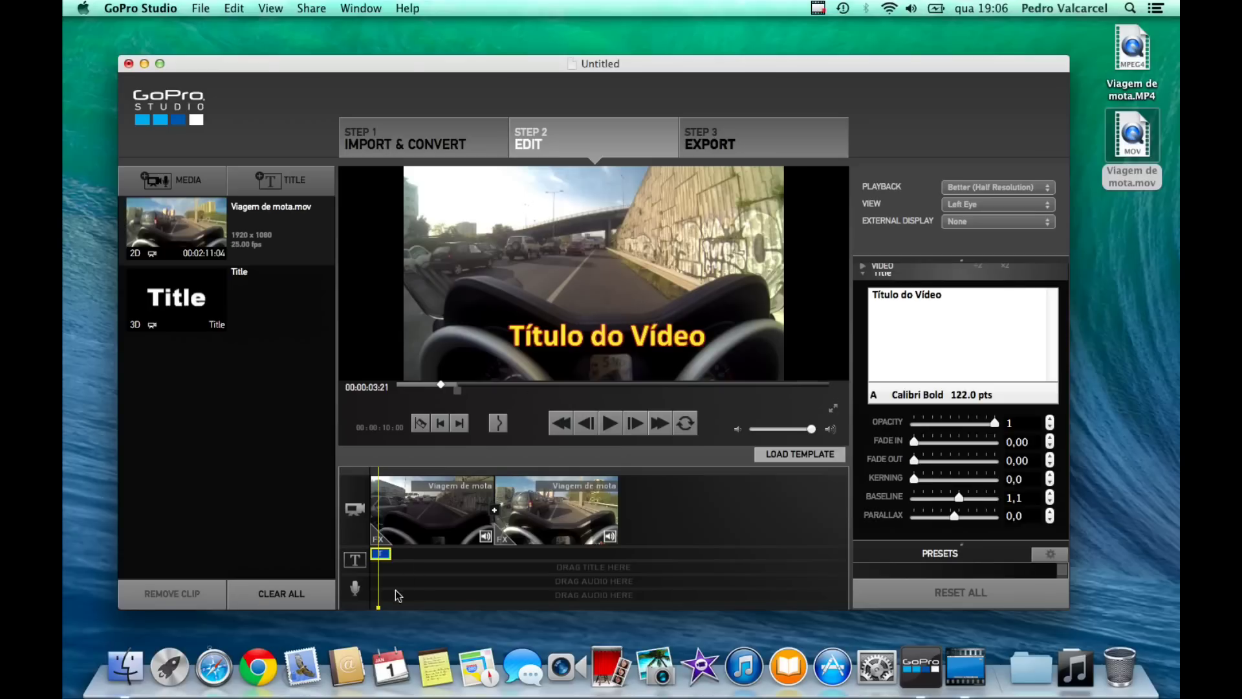
Step: Give the title a 5,03 fade-in and 5,16 fade-out, then play back to preview them
drag(380, 610, 374, 612)
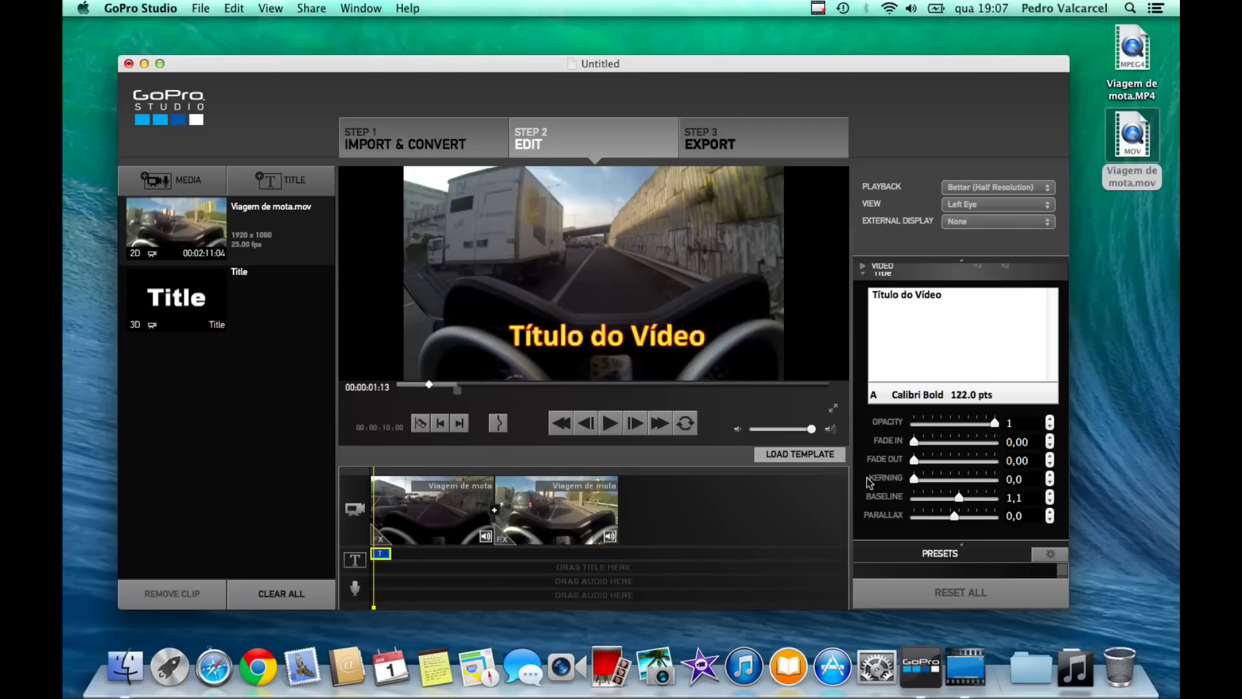
drag(915, 441, 955, 442)
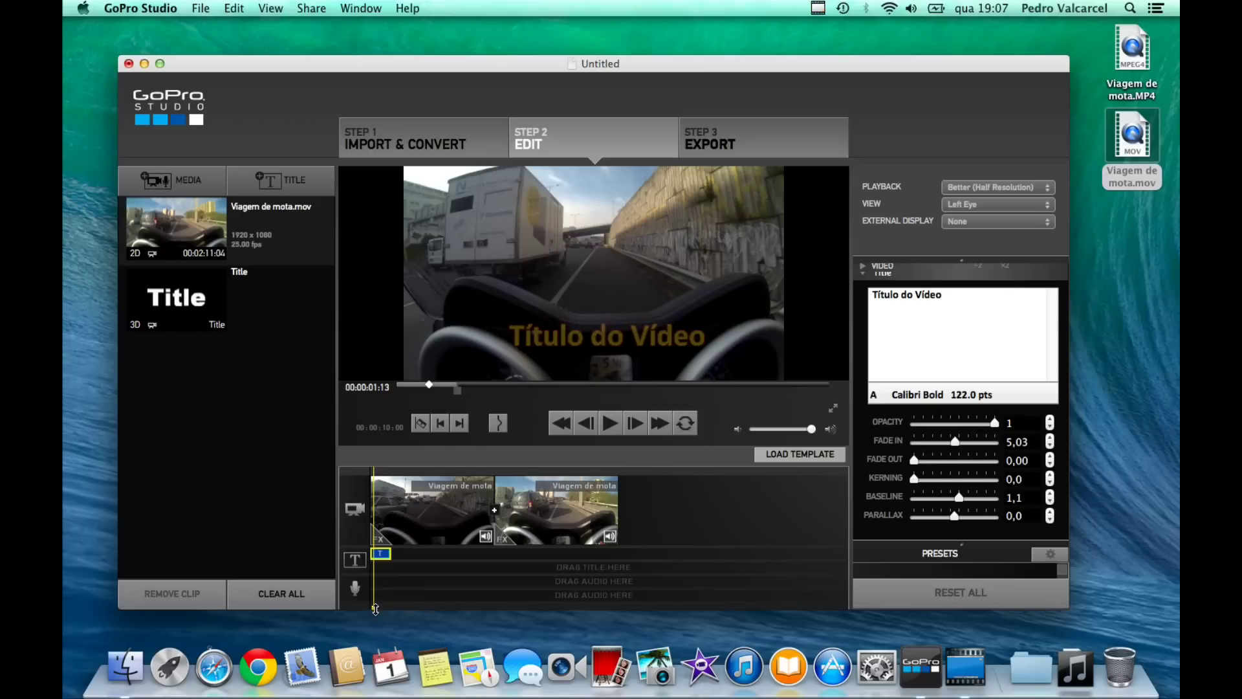
drag(374, 611, 388, 607)
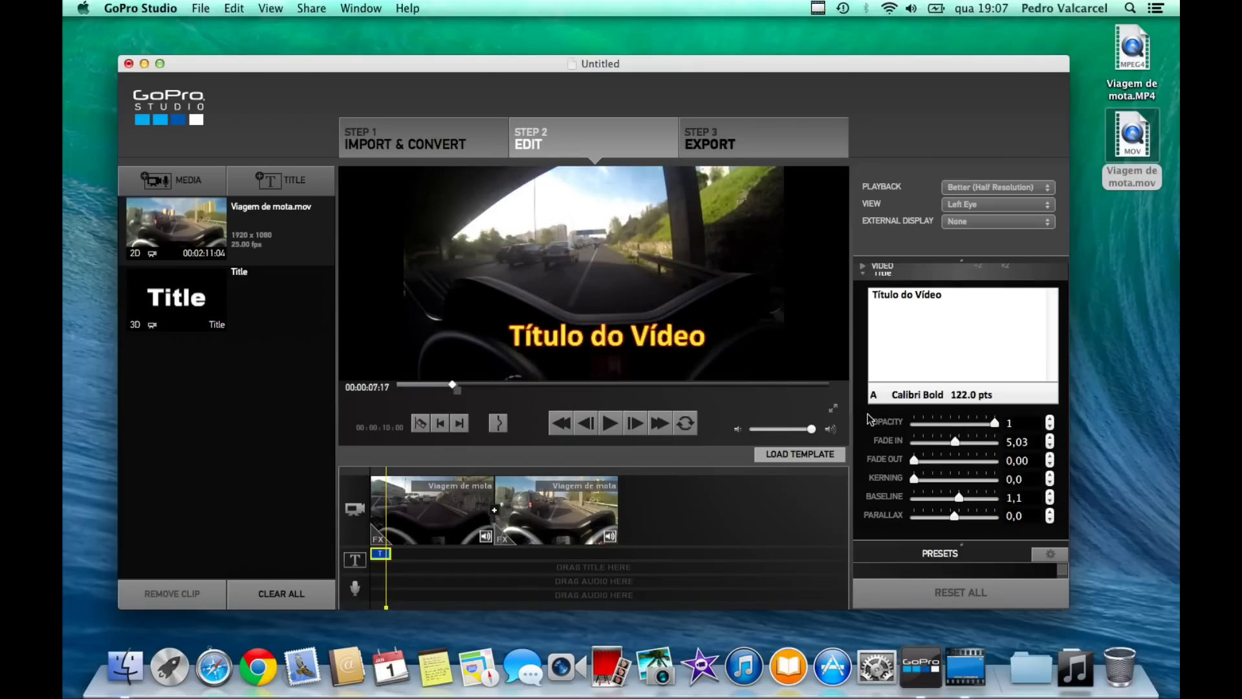
drag(933, 461, 956, 462)
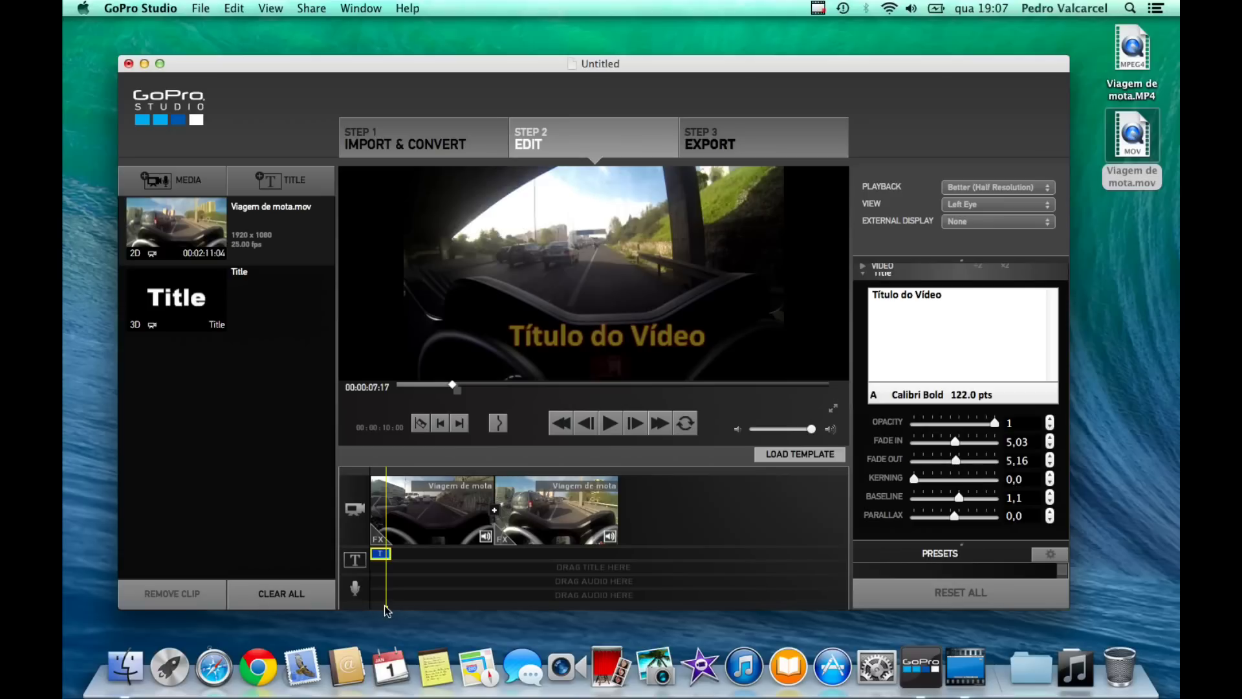
drag(387, 608, 372, 608)
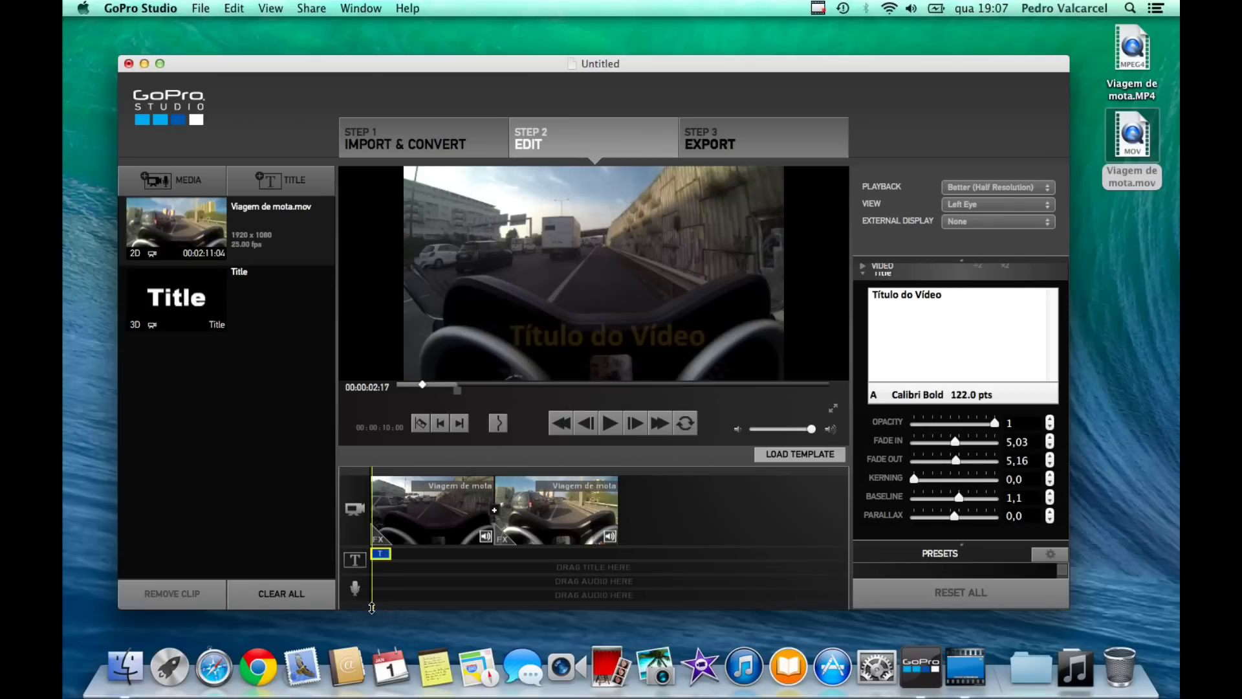
click(609, 423)
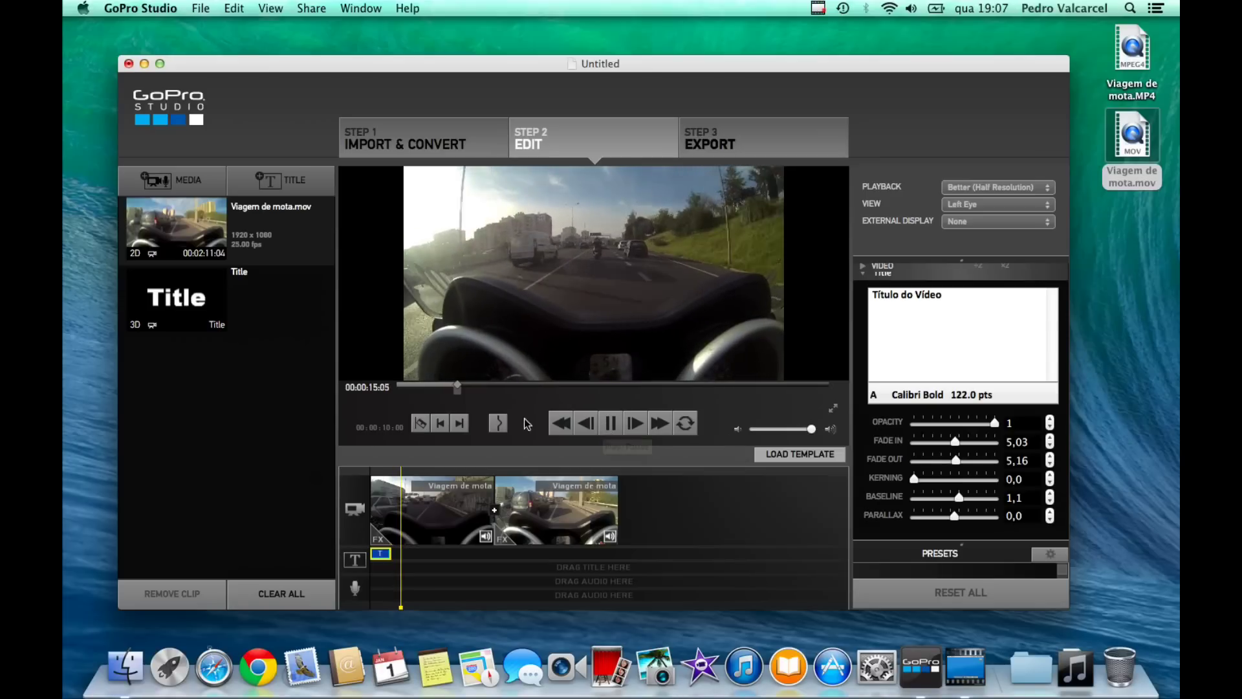
Step: Stop playback and resize the title clip, shortening it to 00:00:31:13
click(585, 423)
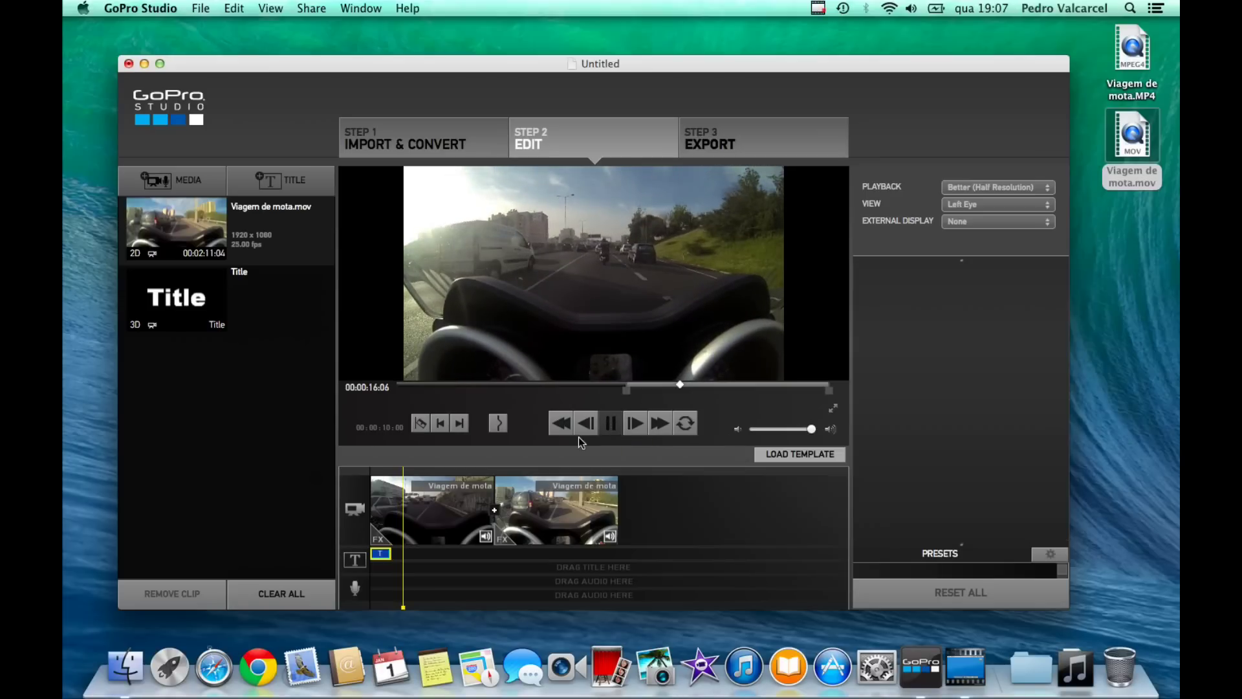
click(382, 554)
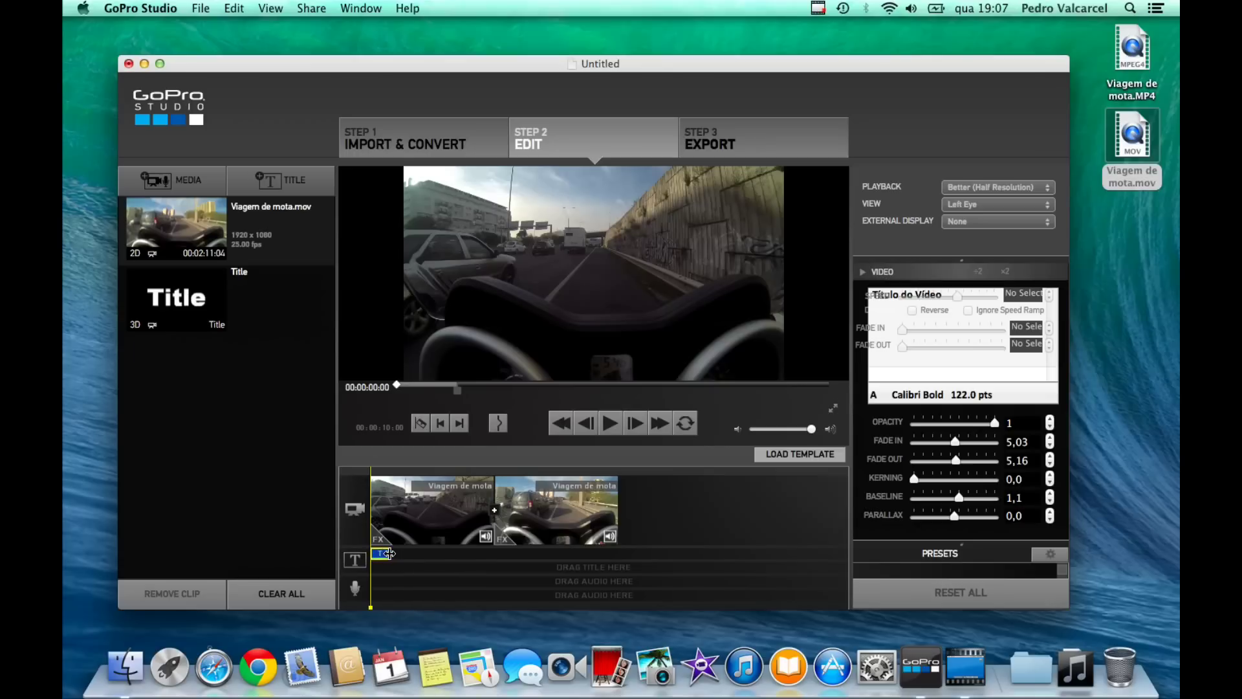
drag(390, 553, 466, 556)
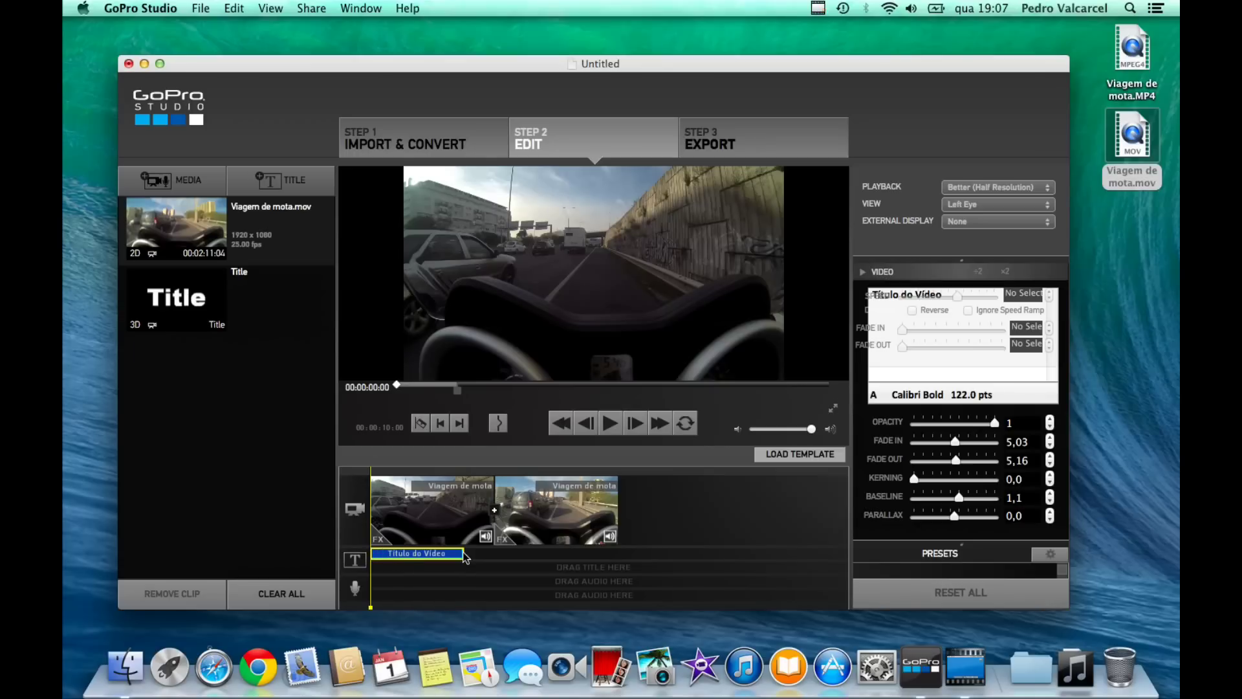
click(404, 554)
drag(462, 553, 417, 554)
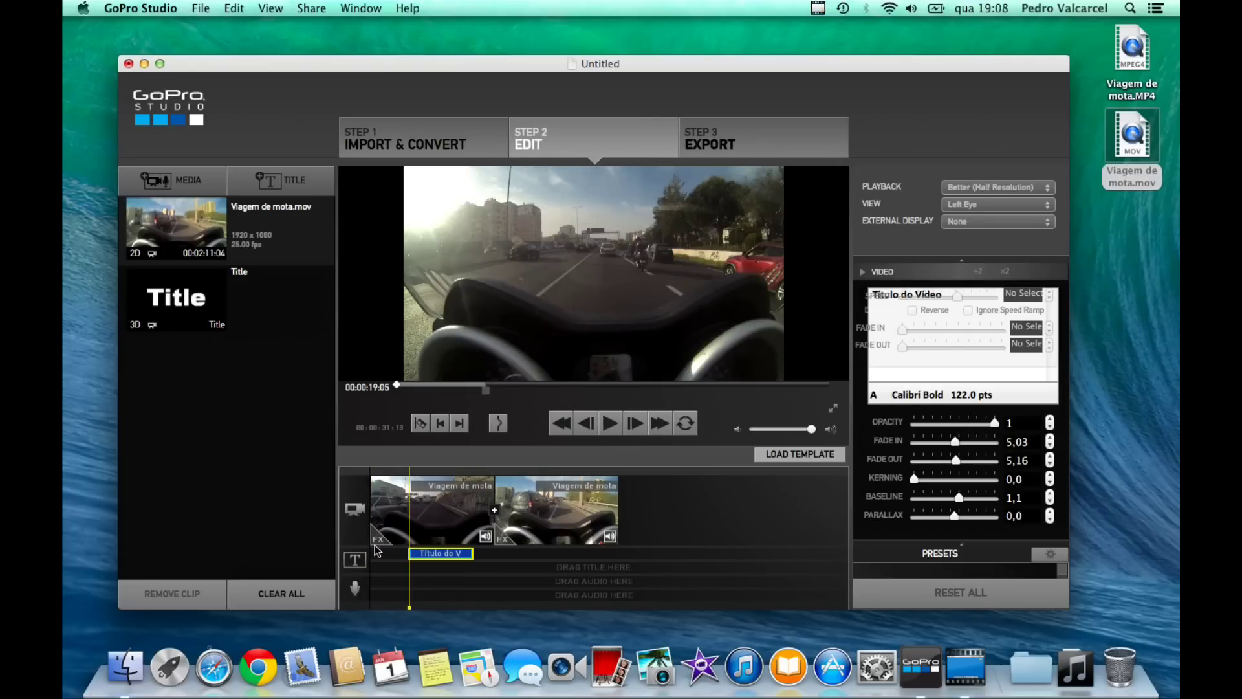
drag(413, 554, 432, 555)
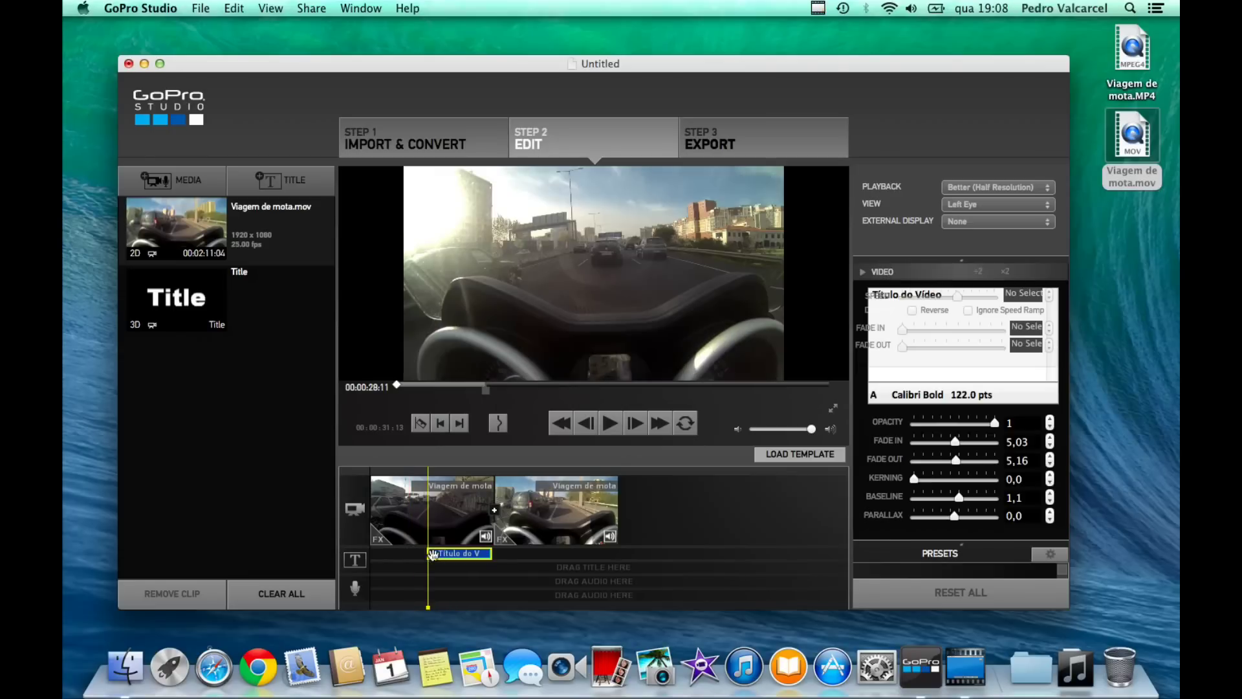
Step: Trim the title clip to begin at the timeline start, checking it at 00:00:03:21
click(479, 609)
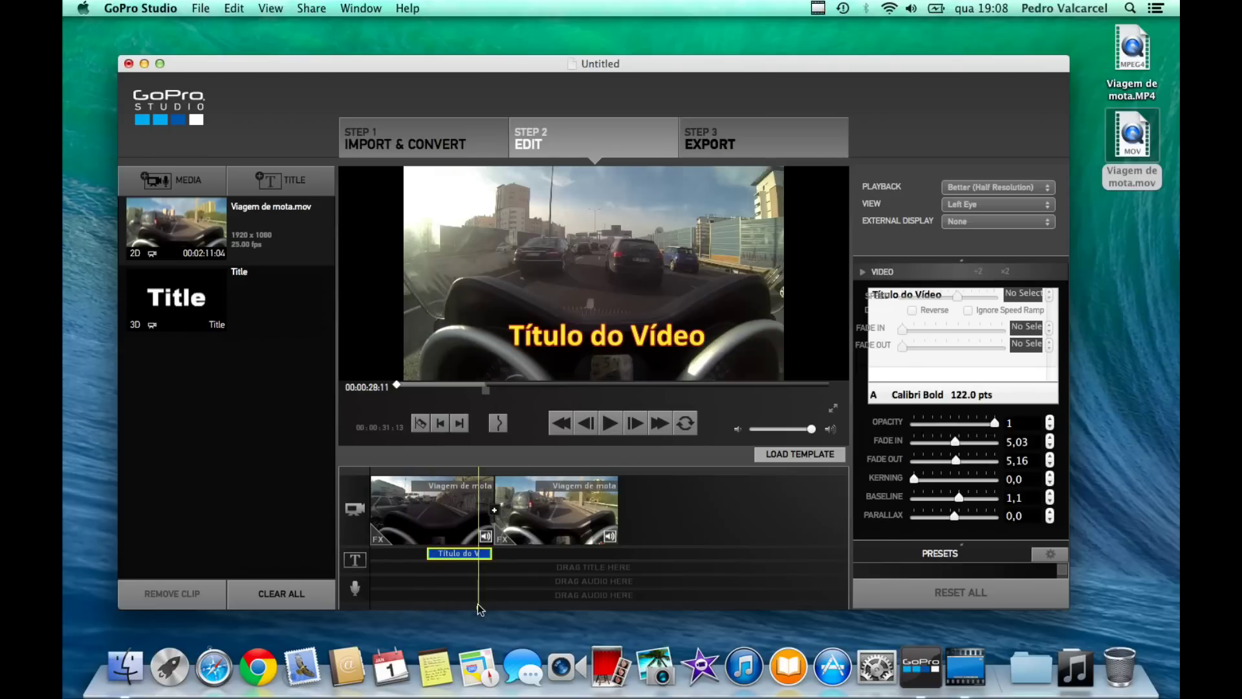
drag(429, 554, 391, 559)
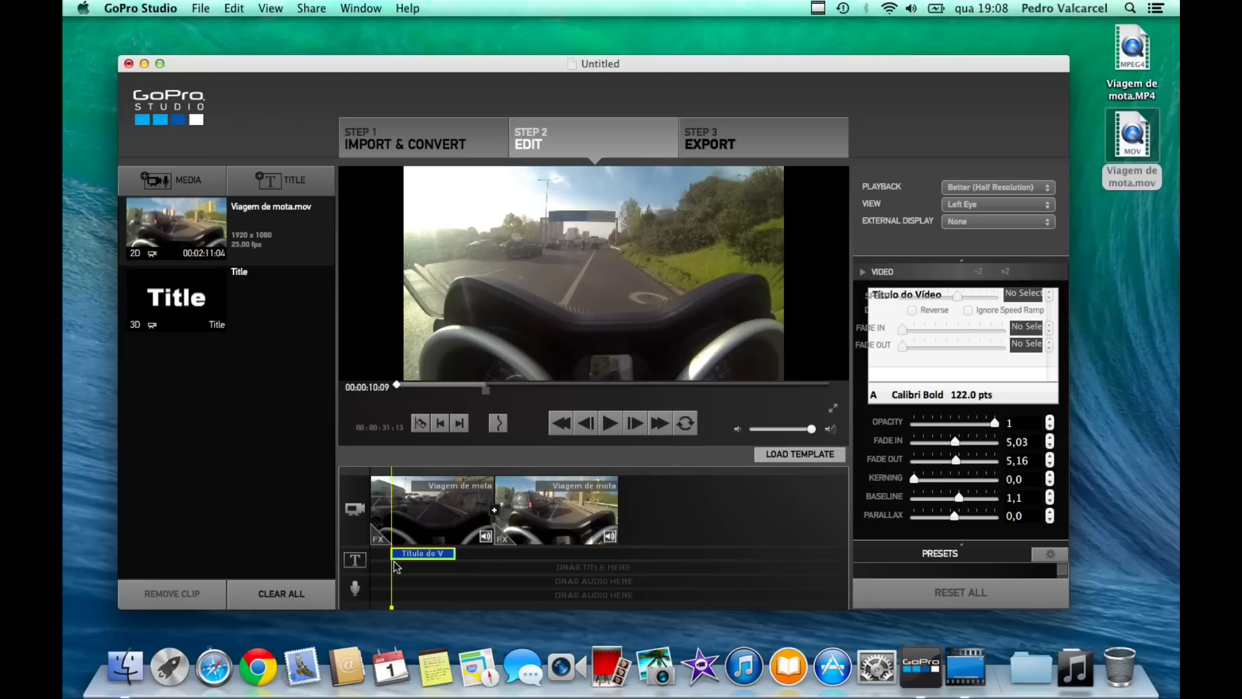
click(463, 611)
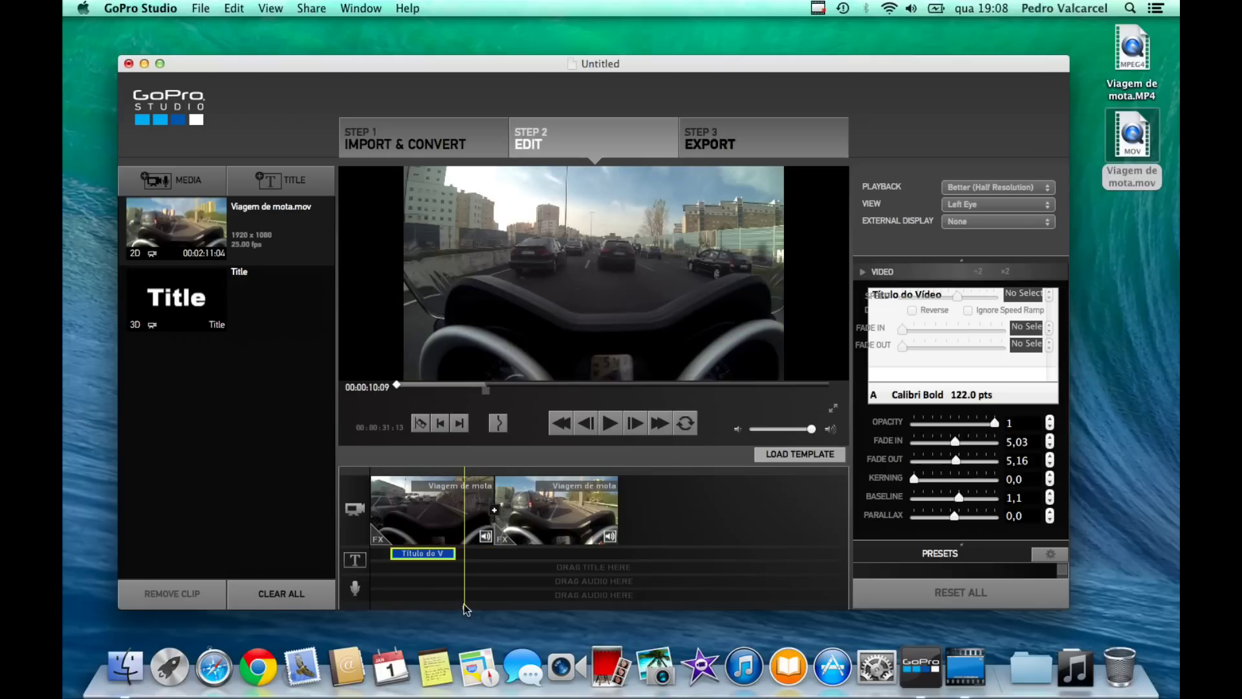
click(394, 555)
drag(392, 557, 424, 554)
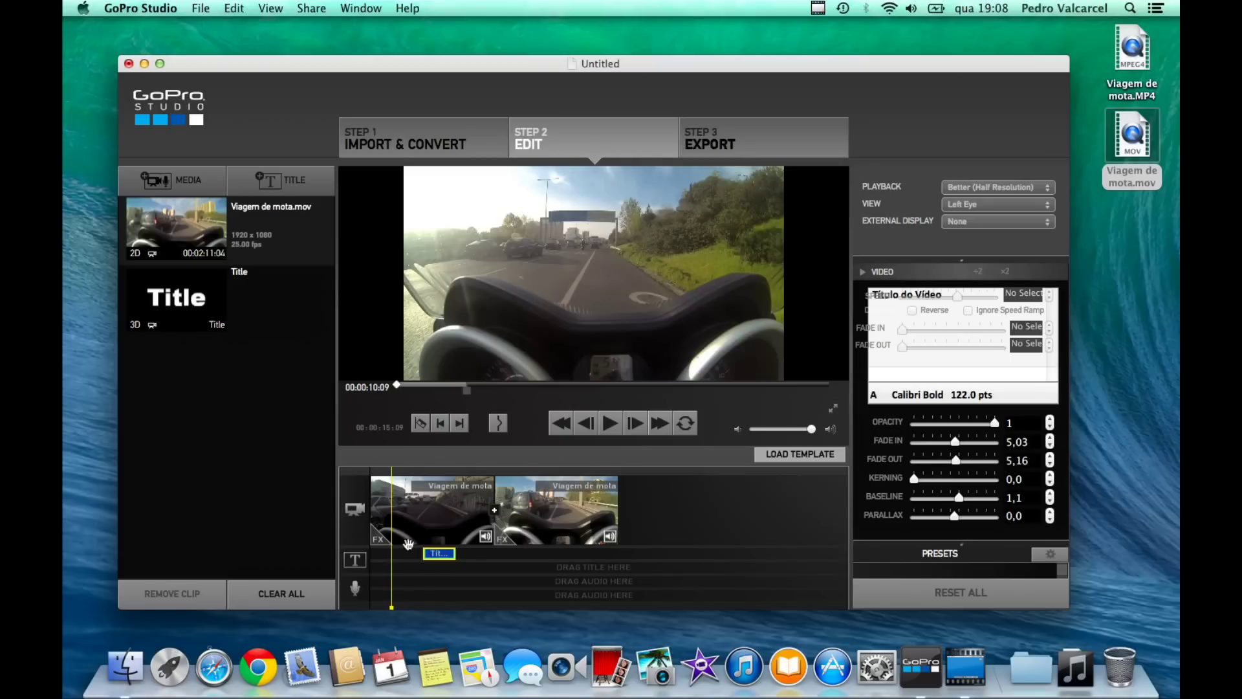
drag(423, 554, 385, 561)
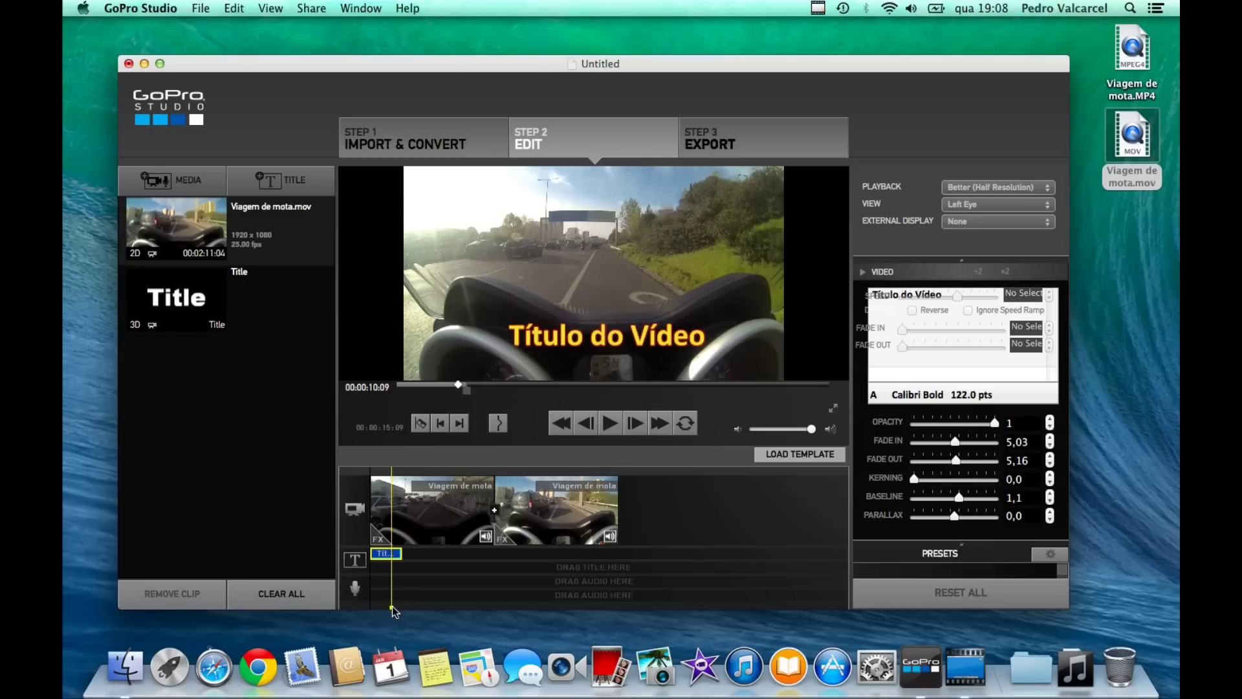
drag(391, 604, 378, 604)
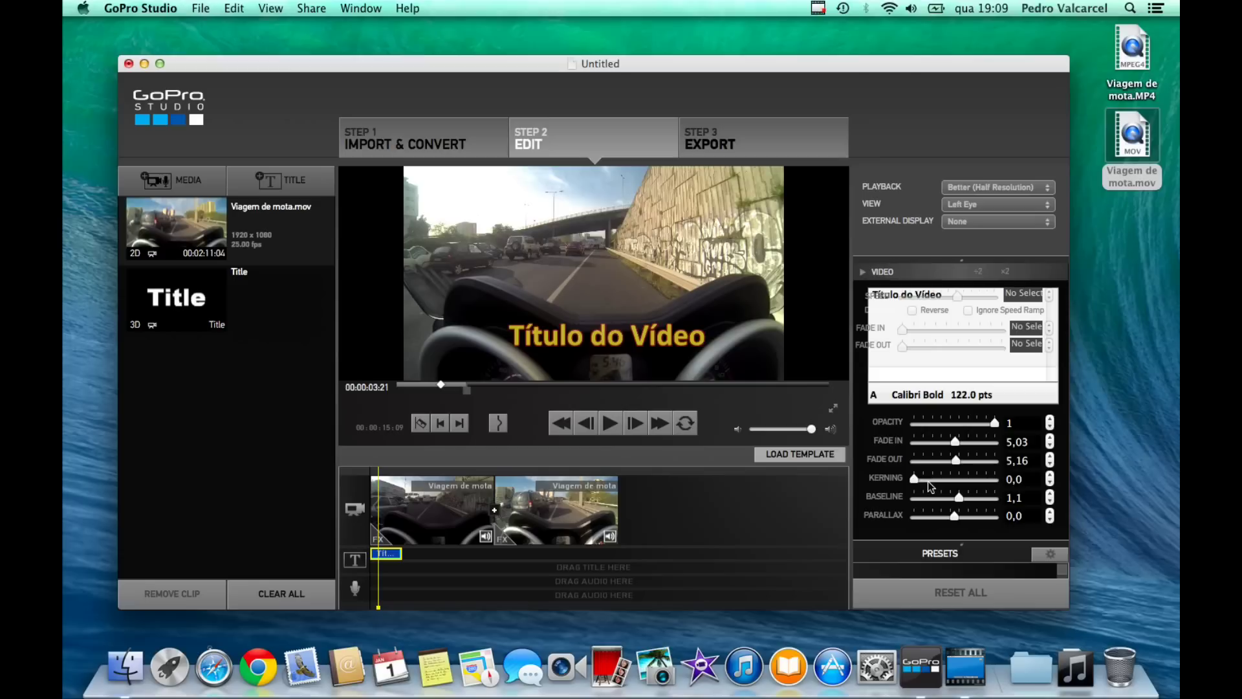
drag(915, 479, 937, 483)
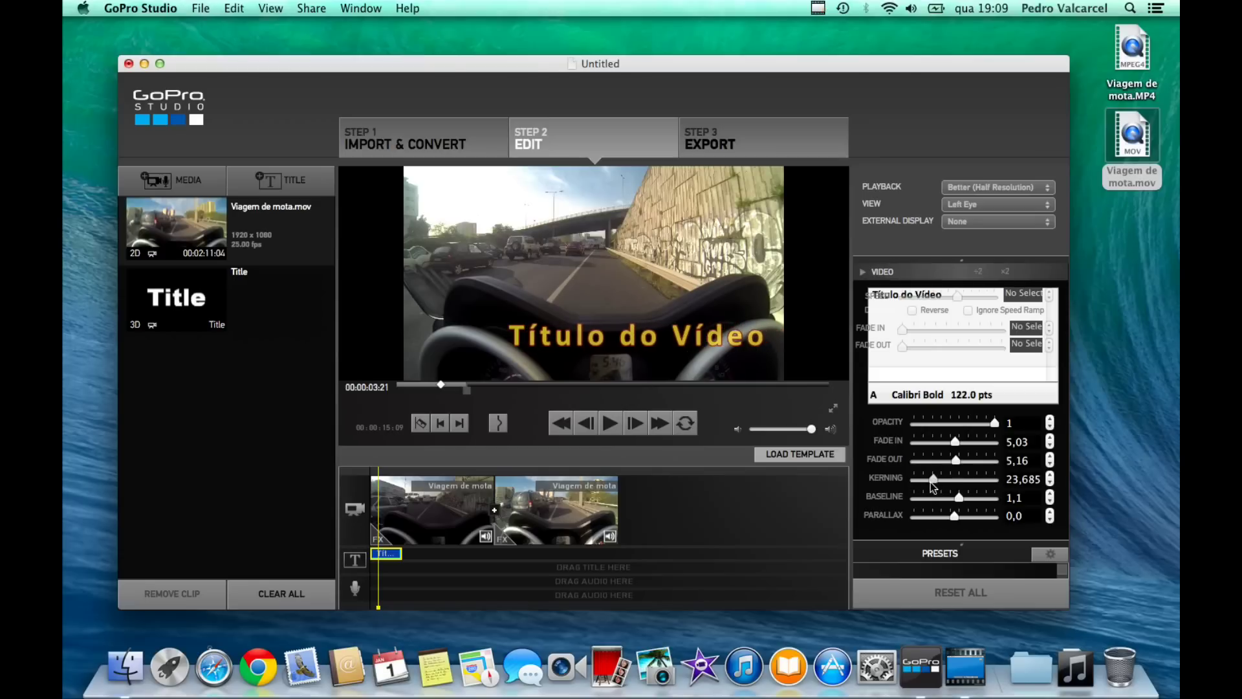
mouse_move(937, 482)
mouse_down()
mouse_move(912, 483)
mouse_move(931, 483)
mouse_up()
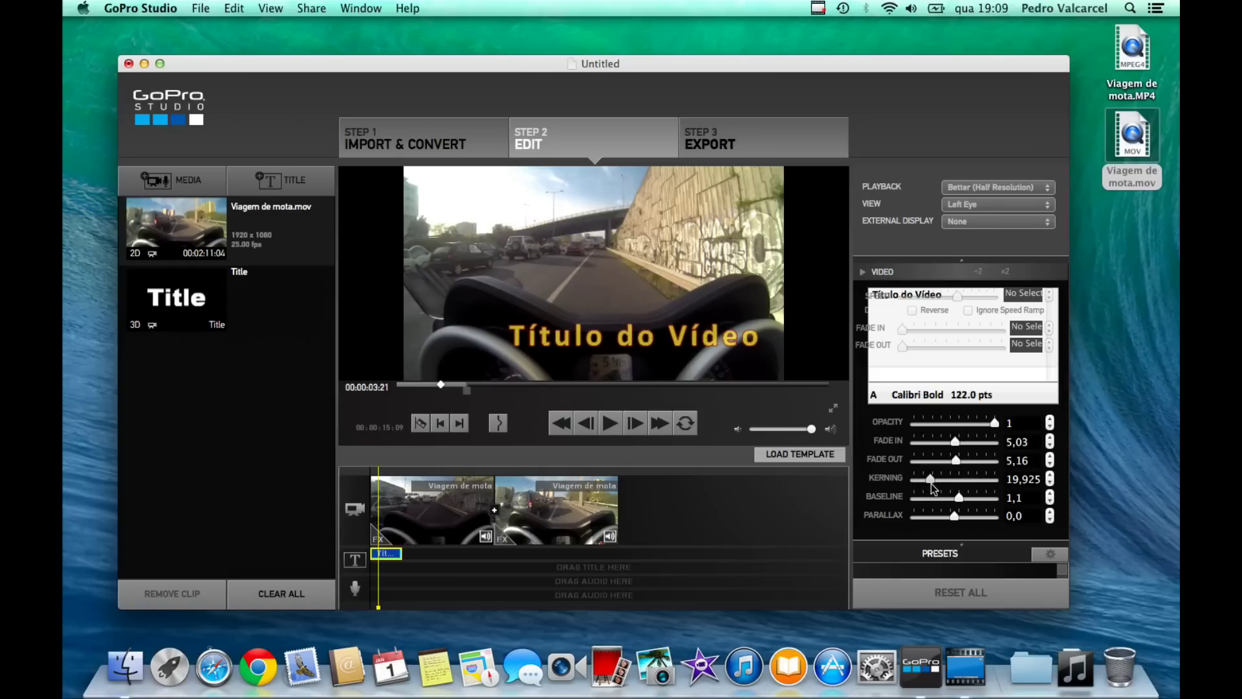
drag(930, 483, 902, 491)
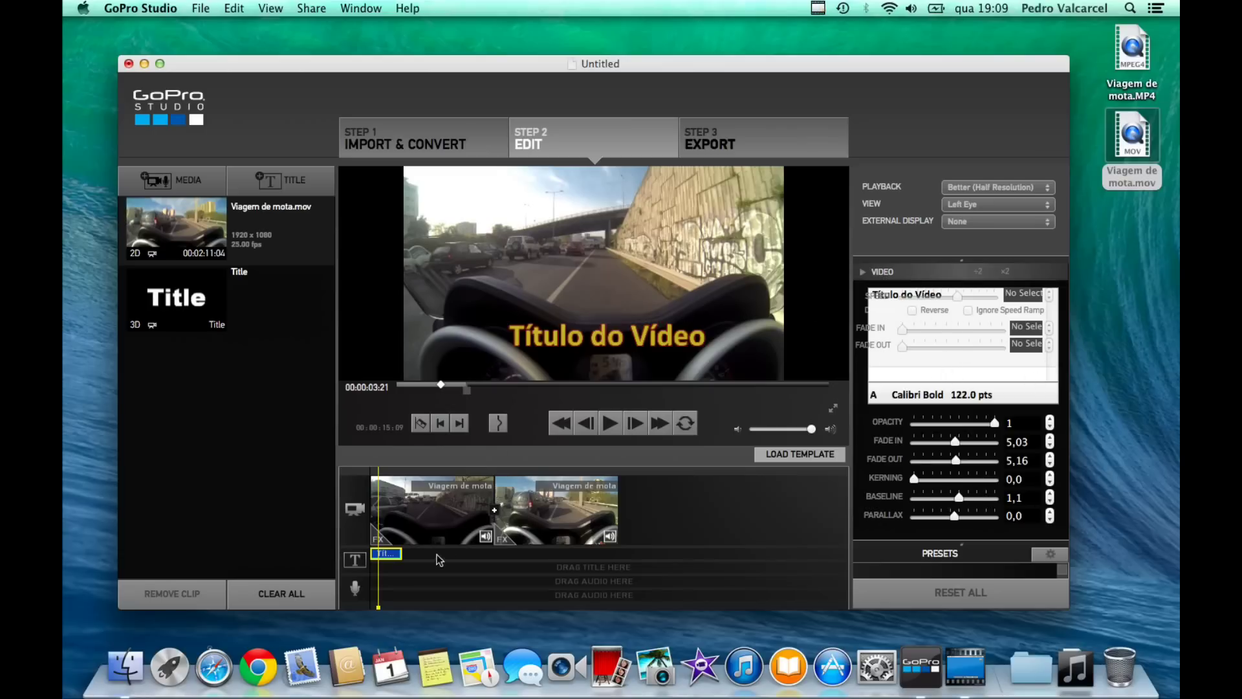
click(437, 513)
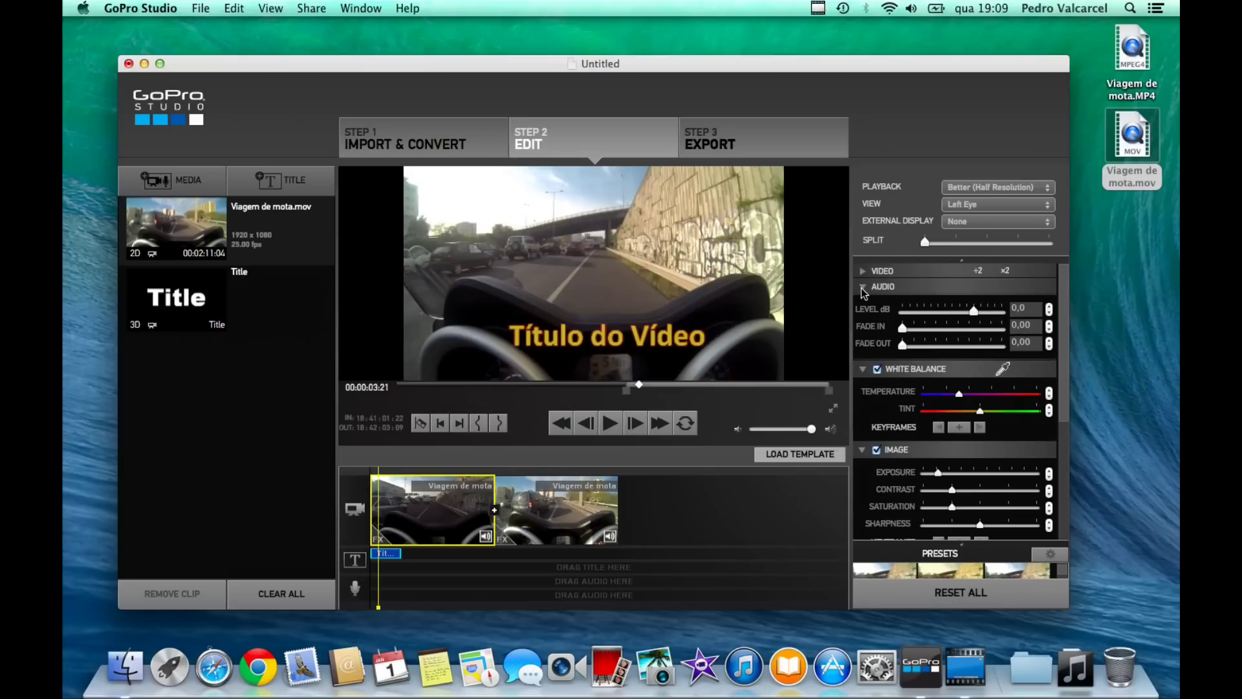
Step: Clear the timeline selection, expand the title's text and style settings, and place the cursor after Título do Vídeo
click(661, 496)
click(862, 270)
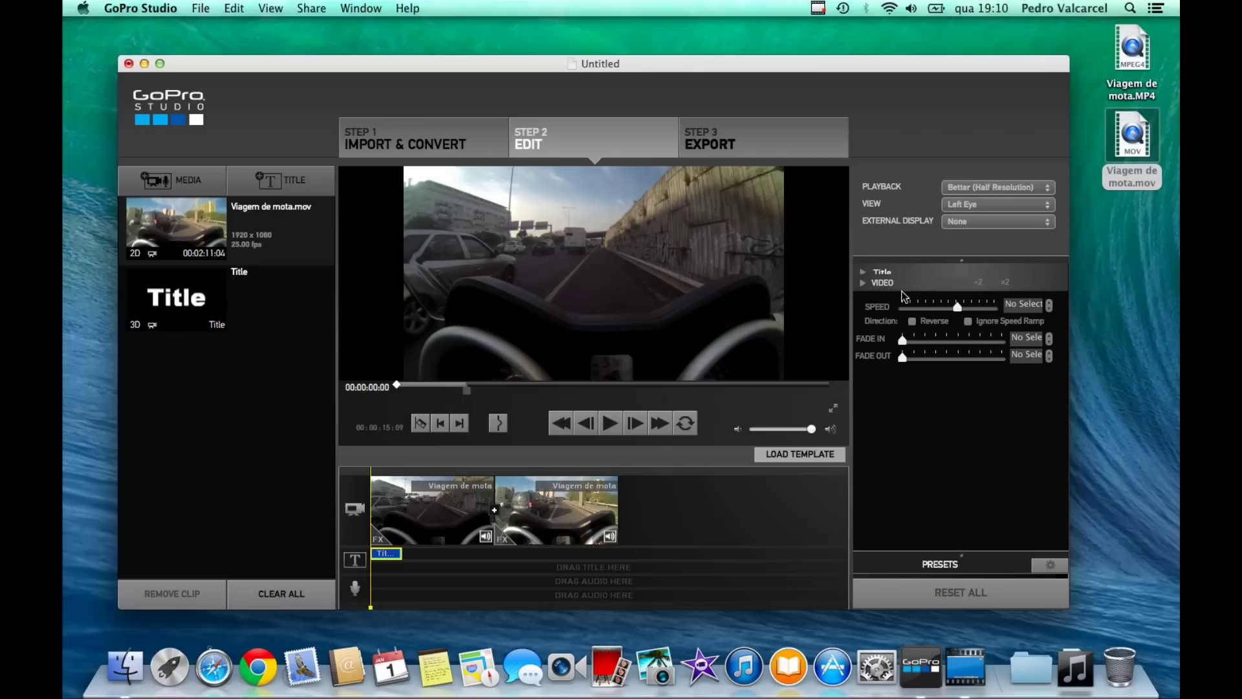
click(555, 534)
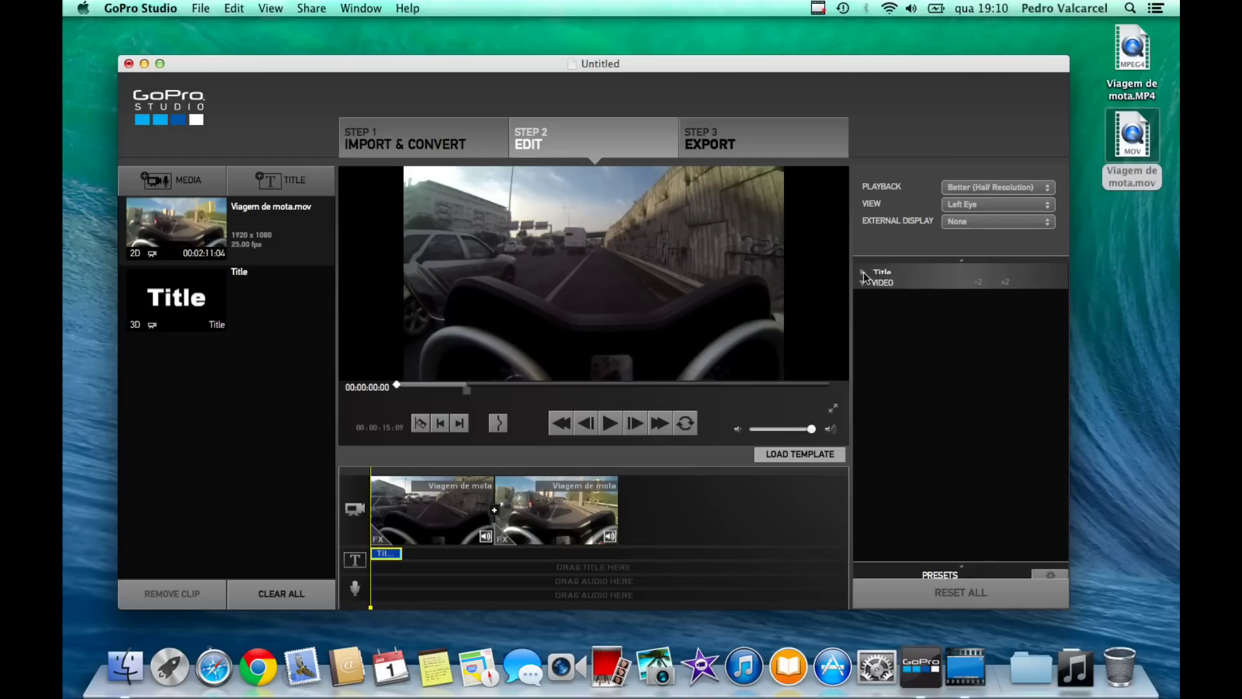
click(863, 275)
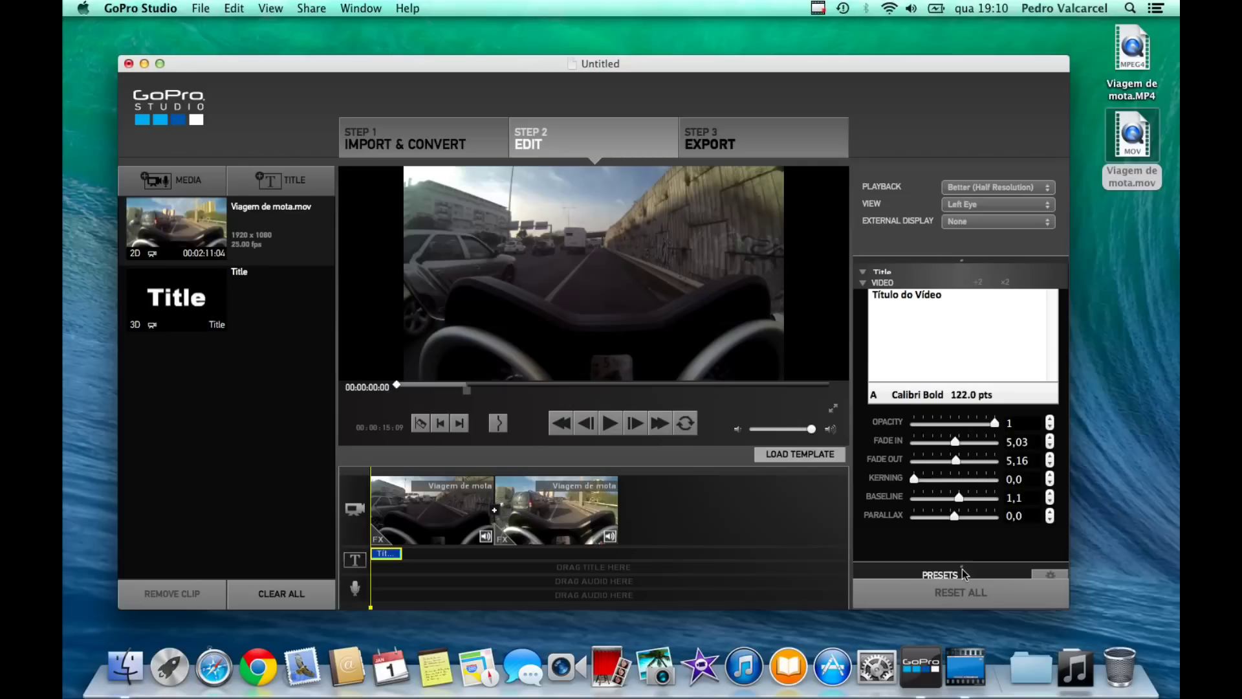
drag(961, 565, 962, 557)
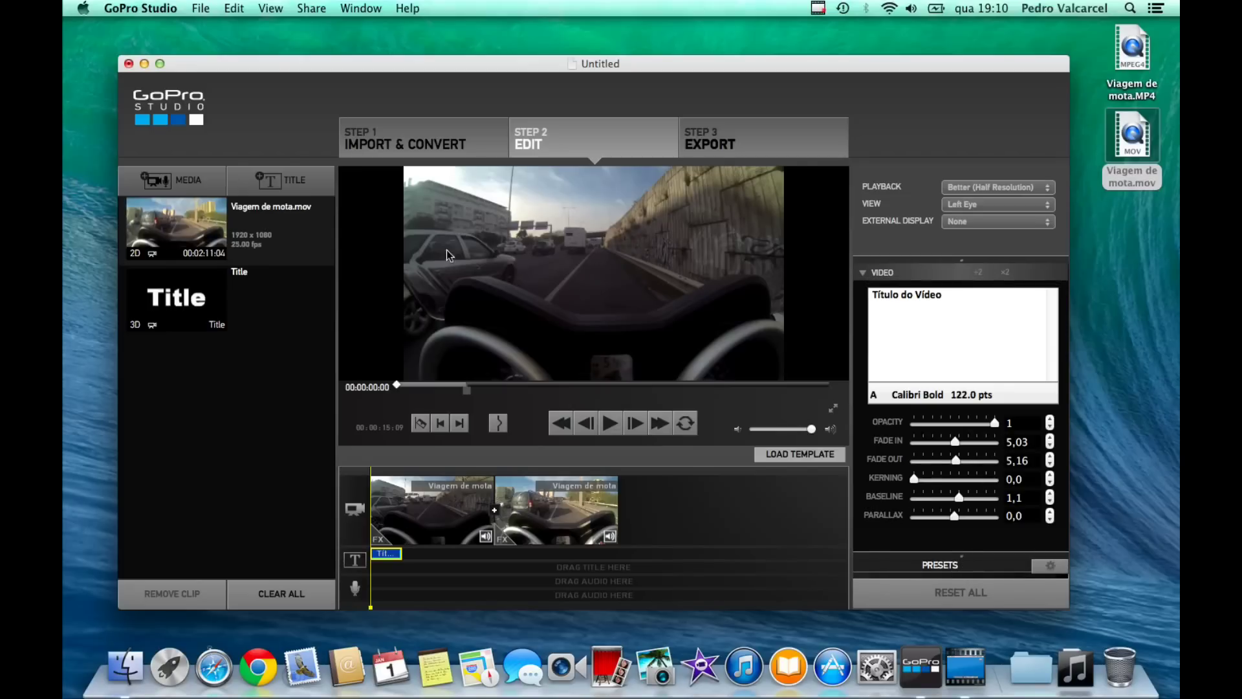
click(943, 303)
Step: Add the lines Experiência and 123 to the title, then raise it in the frame at 00:00:05:09
text(Exp)
text(i^)
text(nci)
text(a)
text(23)
drag(372, 606, 381, 605)
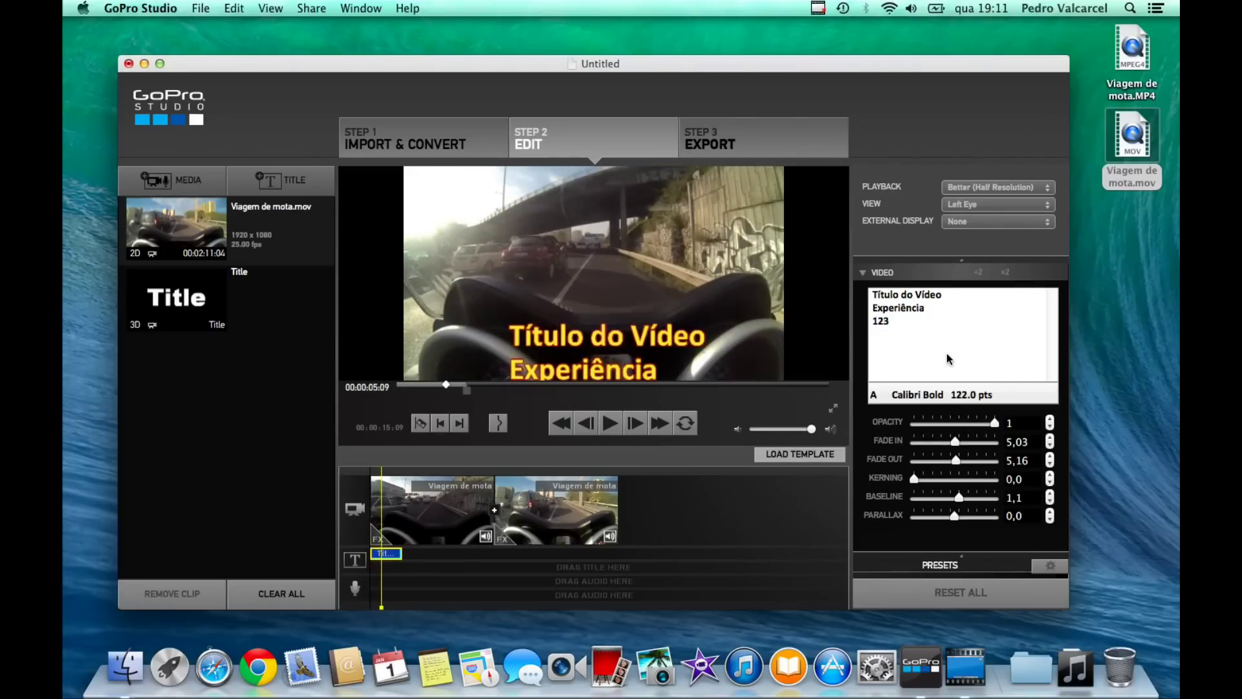
drag(643, 339, 643, 281)
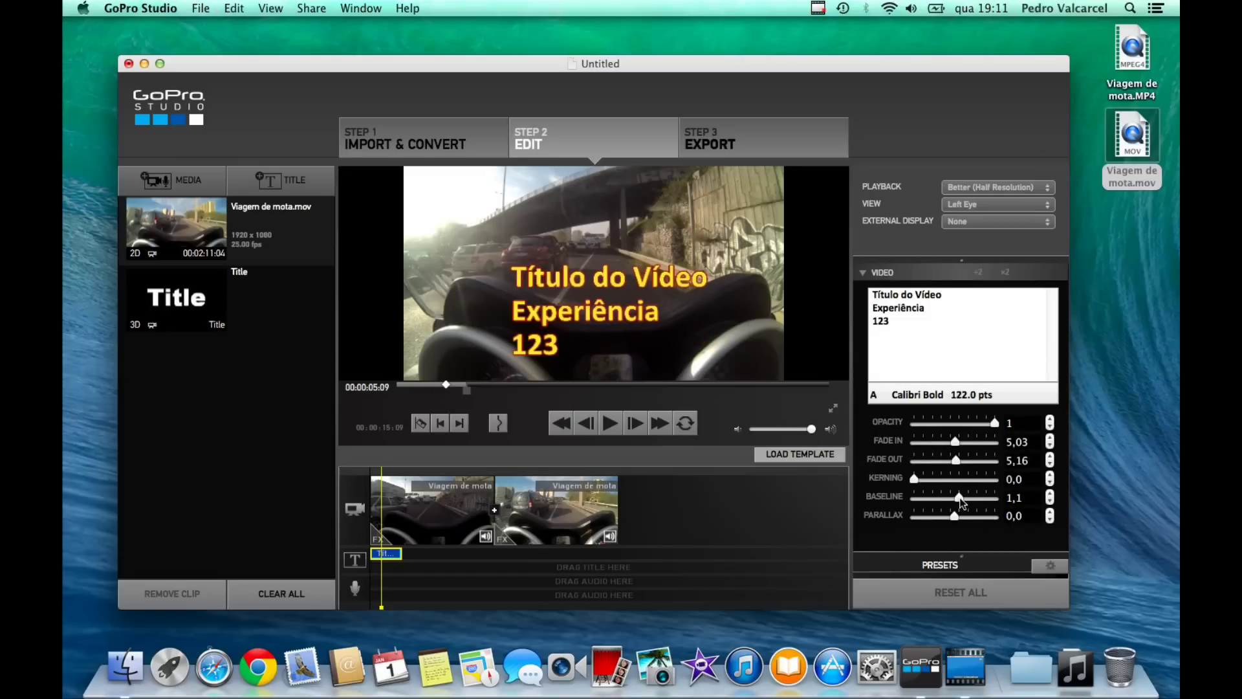
Step: Adjust the title's baseline spacing to about 1,0231 so all three lines show
drag(961, 499, 951, 503)
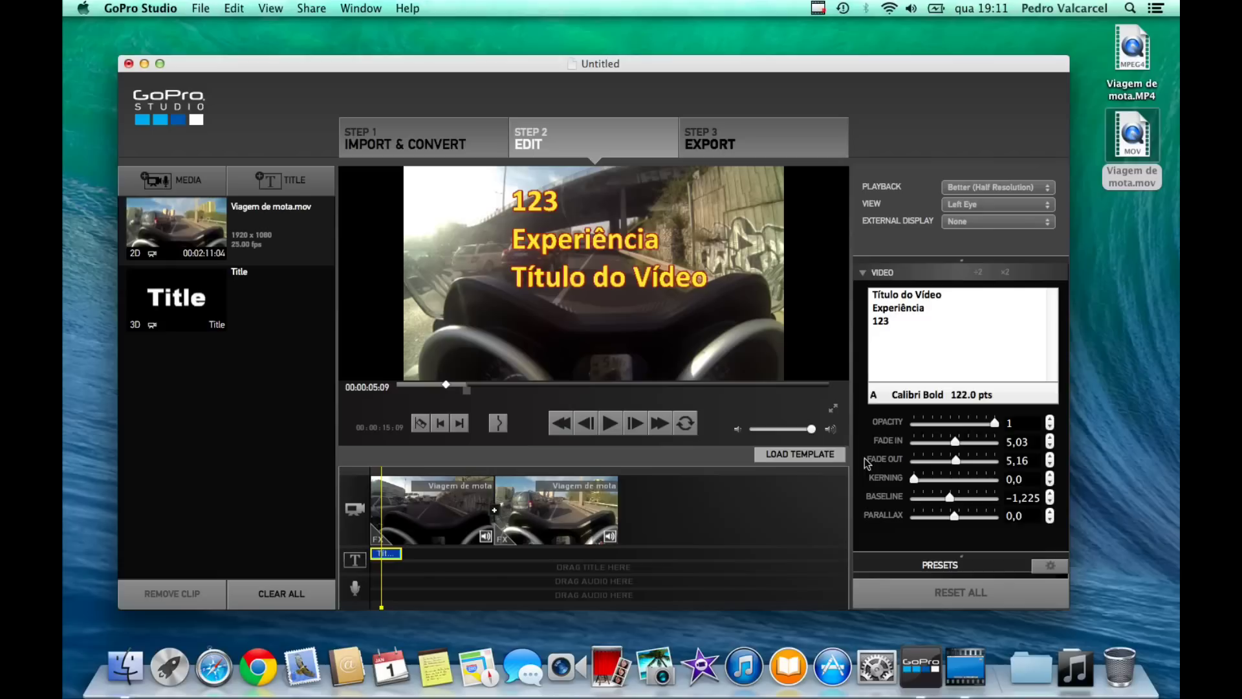
drag(949, 498, 958, 503)
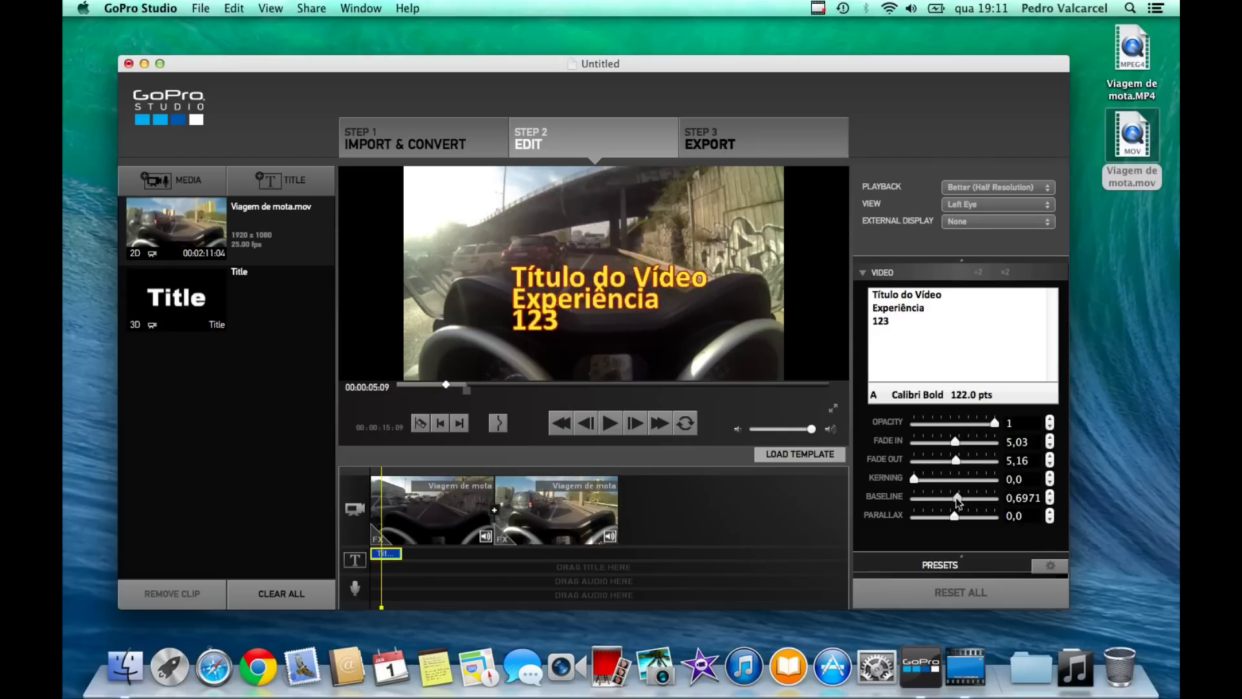
drag(958, 503, 959, 509)
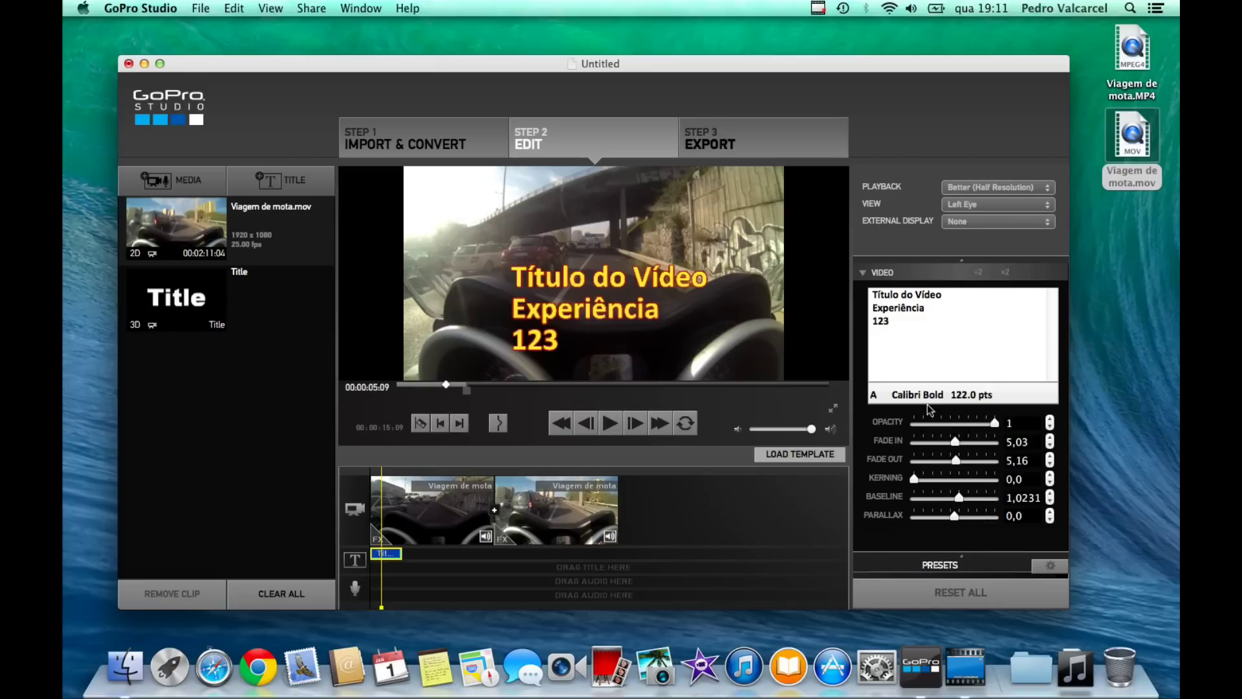
Step: Delete the Experiência and 123 lines, then set baseline to -0,248 and parallax to 0,2854
click(900, 322)
drag(902, 324, 870, 305)
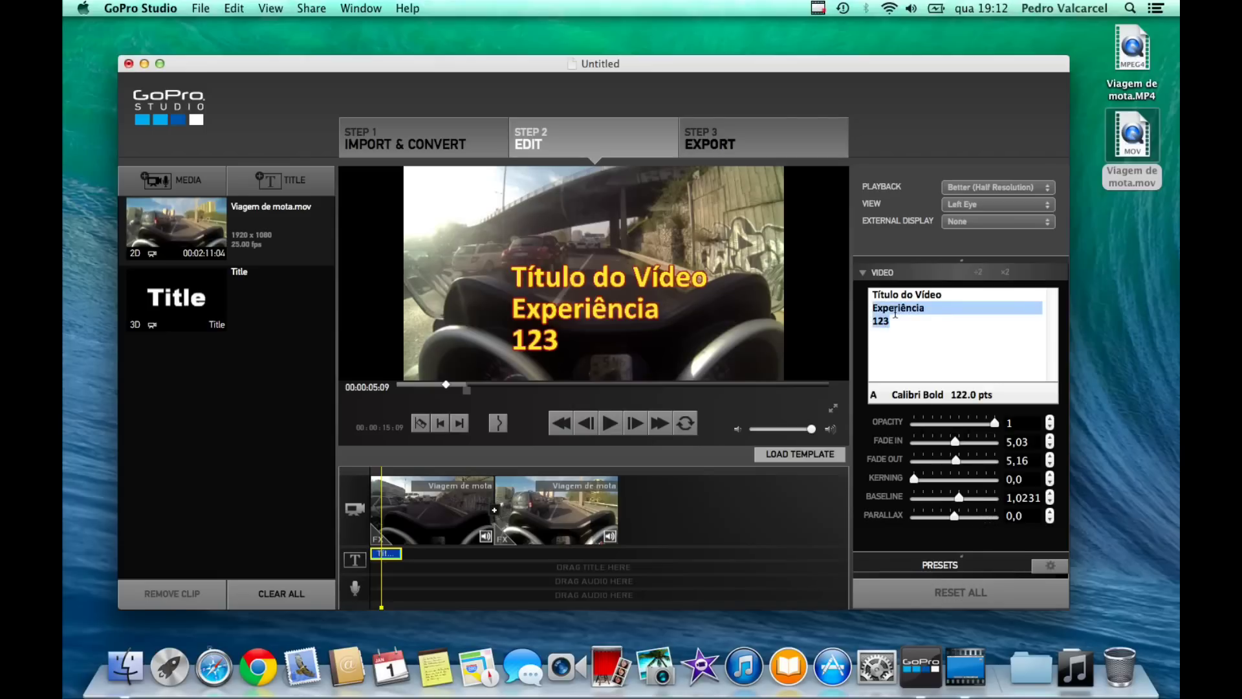
key(BackSpace)
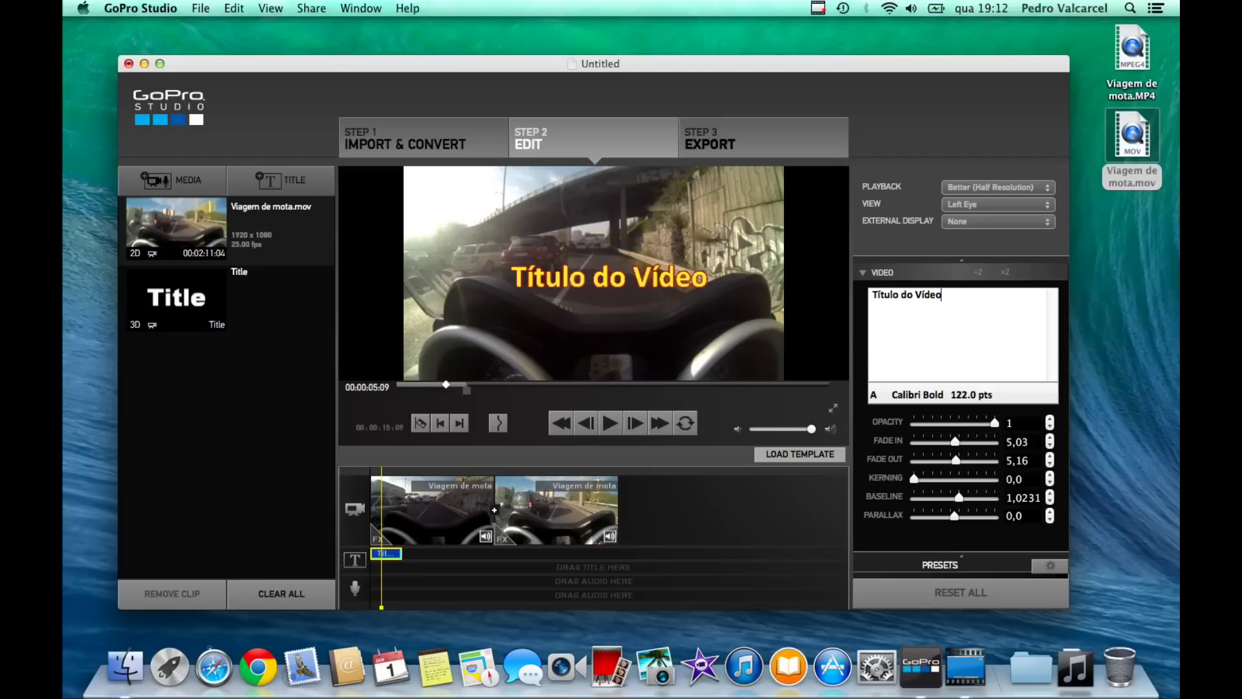
mouse_move(960, 500)
mouse_down()
mouse_move(984, 498)
mouse_move(955, 506)
mouse_up()
mouse_move(954, 516)
mouse_down()
mouse_move(1013, 520)
mouse_move(893, 522)
mouse_move(954, 519)
mouse_up()
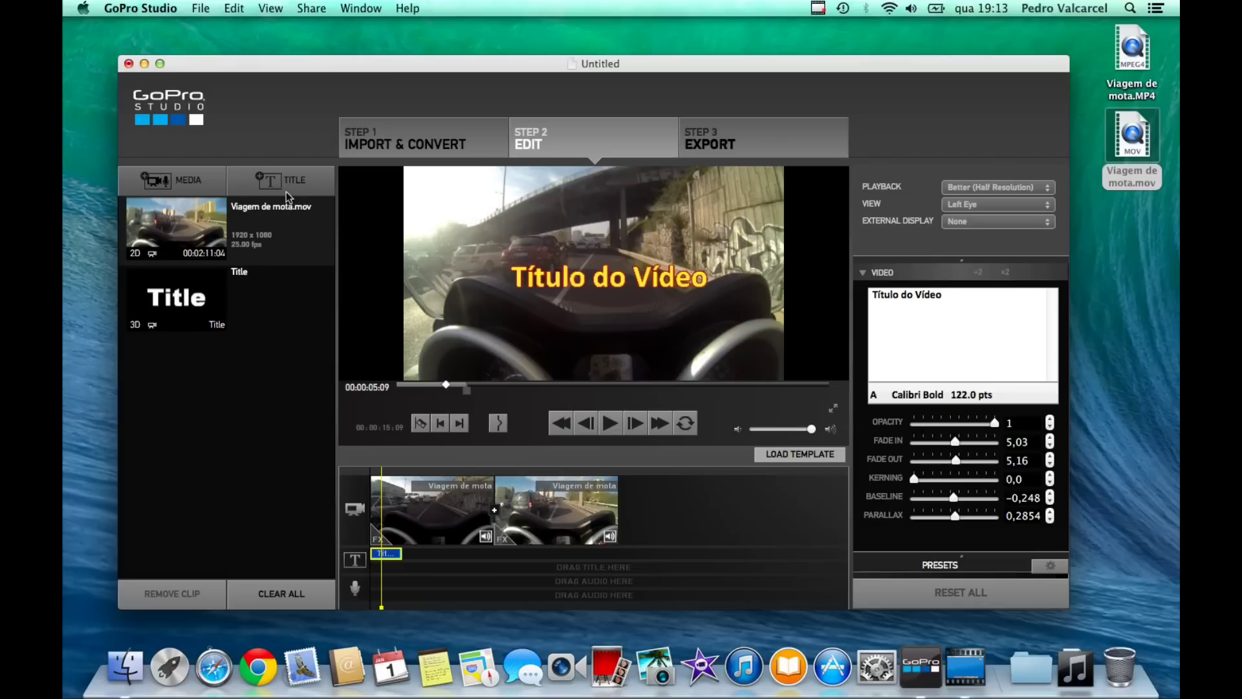
Step: Add a second title at the start of the timeline and append a row of 2s after 'Title'
click(305, 180)
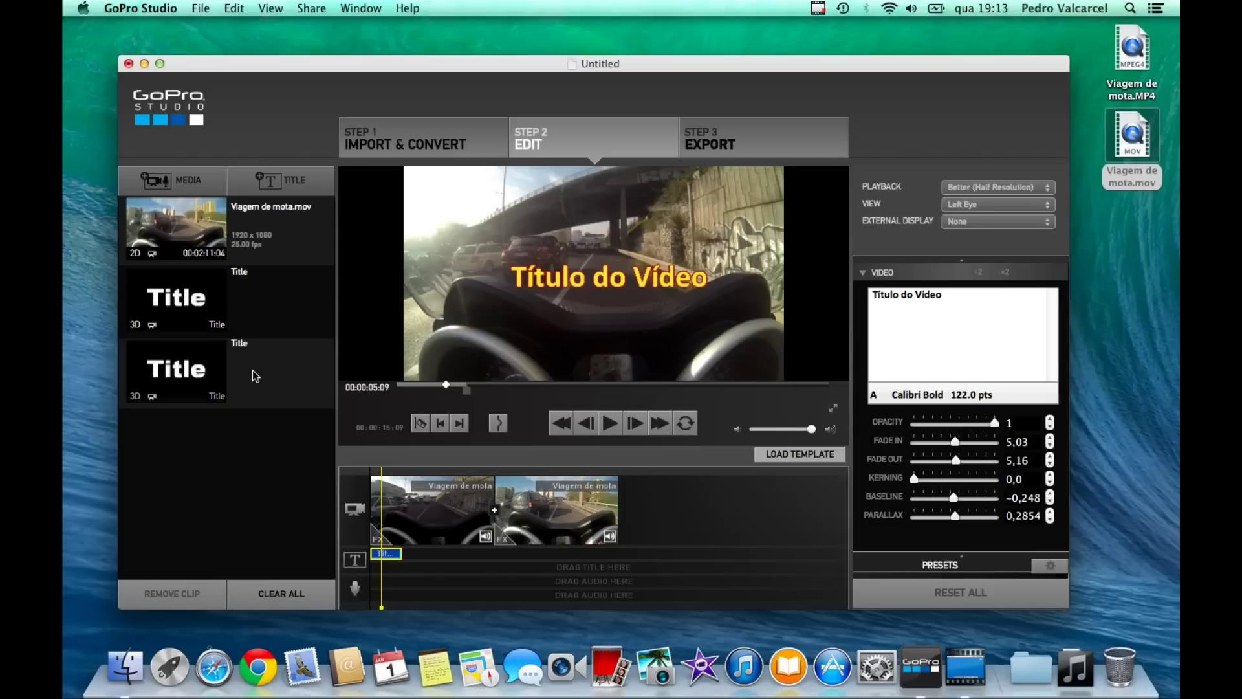
drag(660, 511, 423, 575)
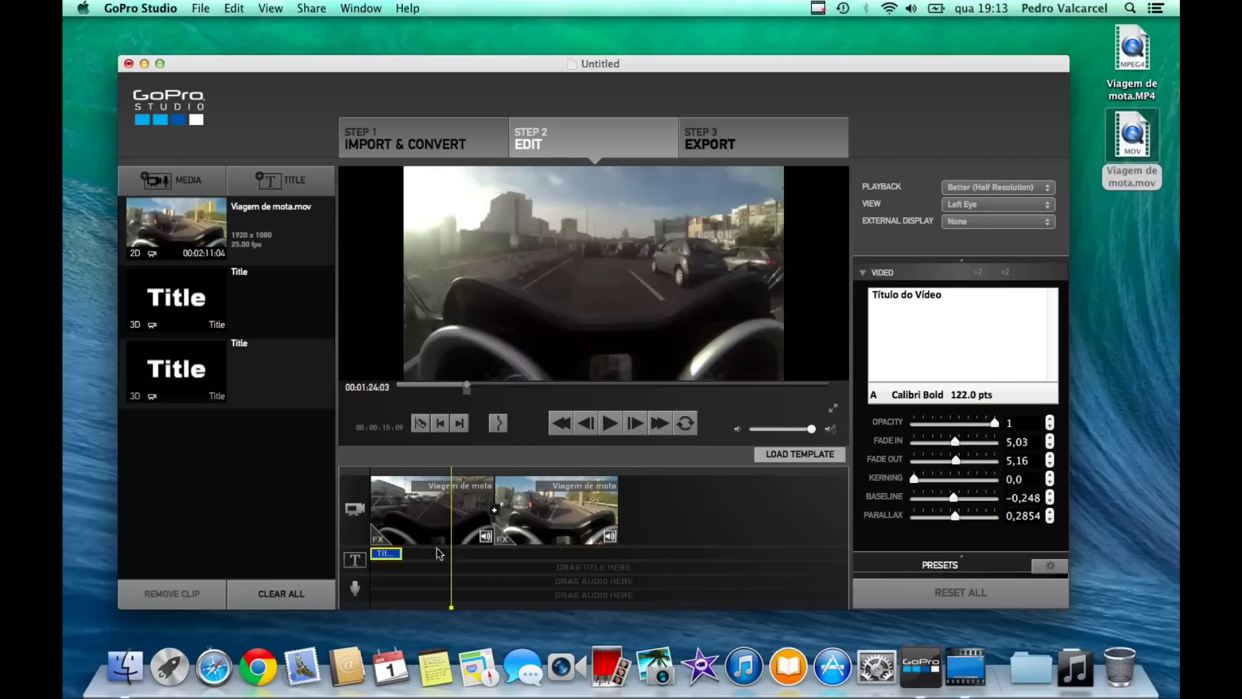
key(Home)
mouse_move(269, 395)
mouse_down()
mouse_move(424, 568)
mouse_move(387, 572)
mouse_move(397, 587)
mouse_up()
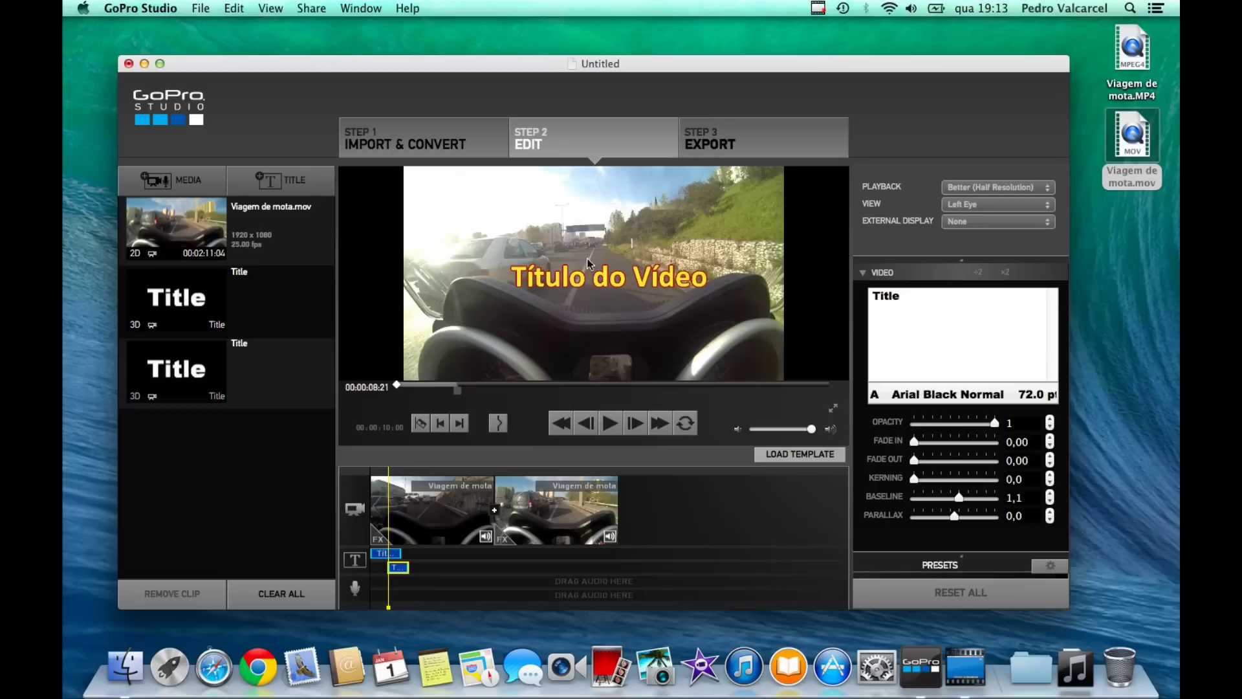
click(902, 296)
text(2222)
text(2222222222)
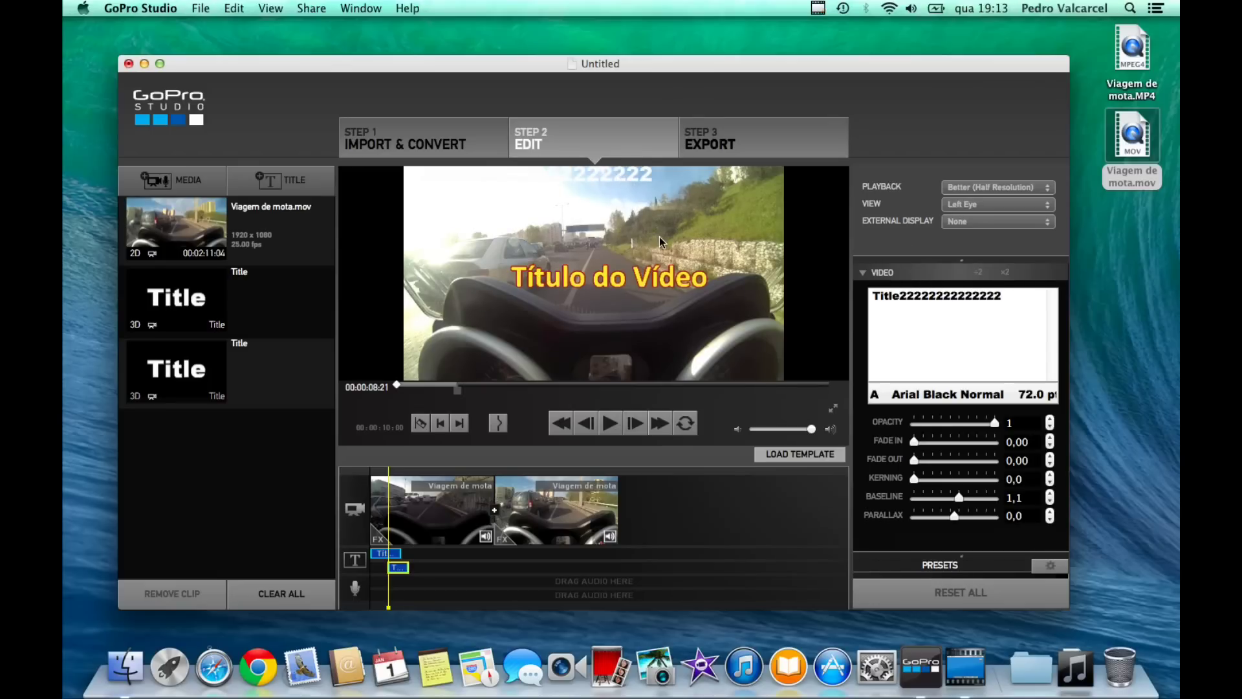
Step: Move the yellow Título do Vídeo lower and position the white Title-and-2s title directly above it
drag(620, 176, 660, 242)
drag(663, 297, 658, 334)
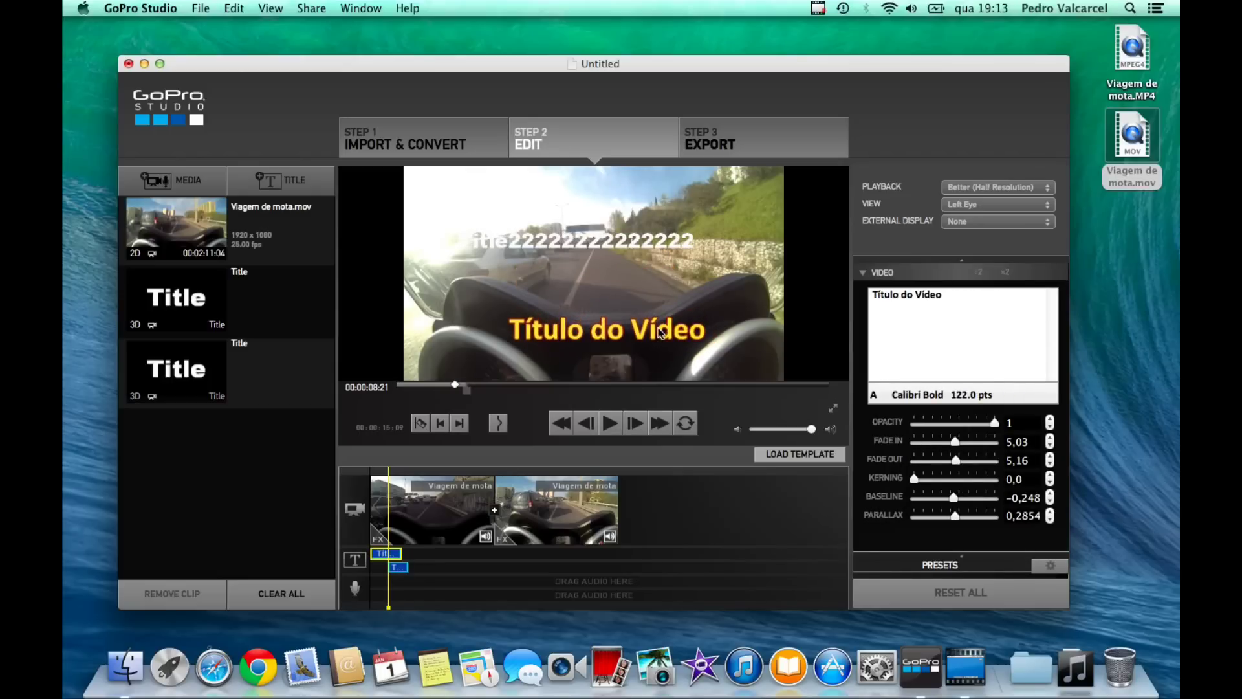
click(401, 568)
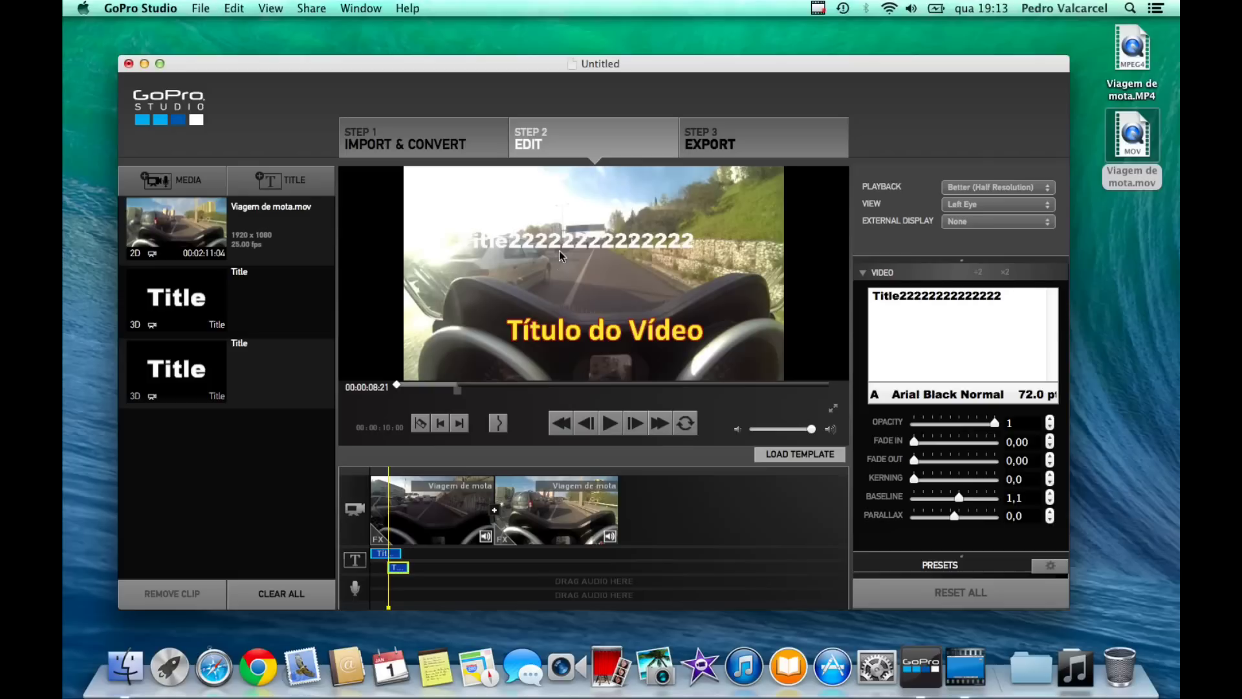
drag(596, 281, 598, 356)
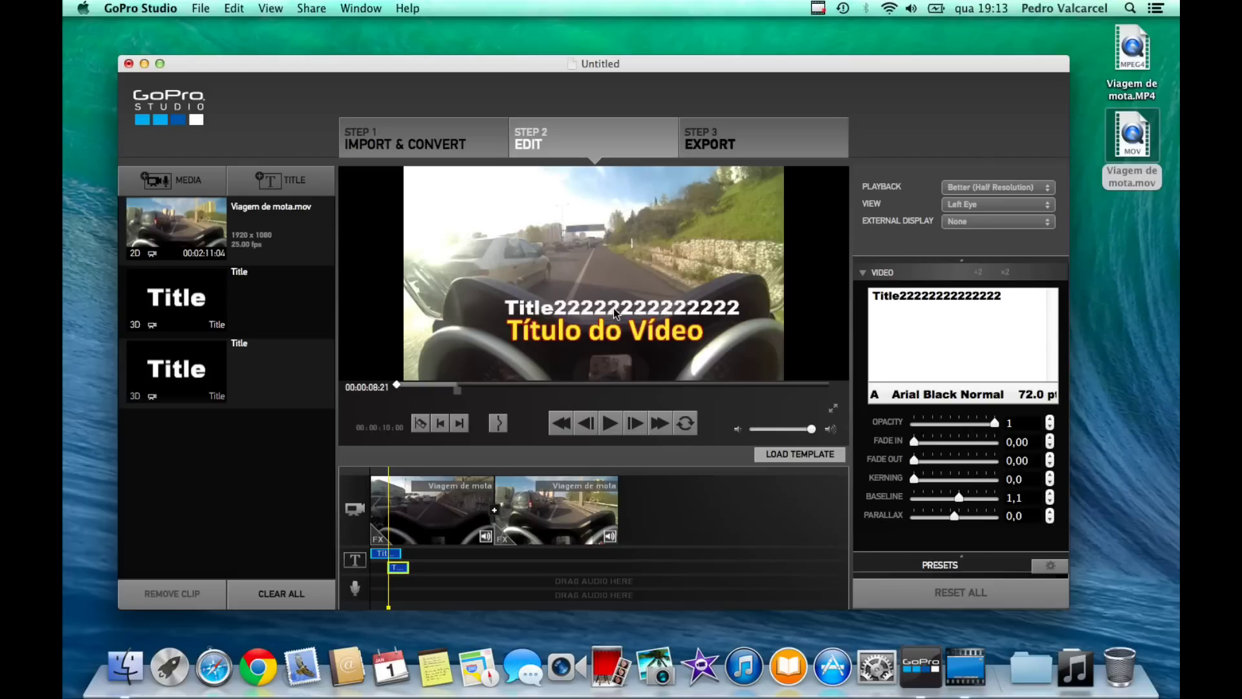